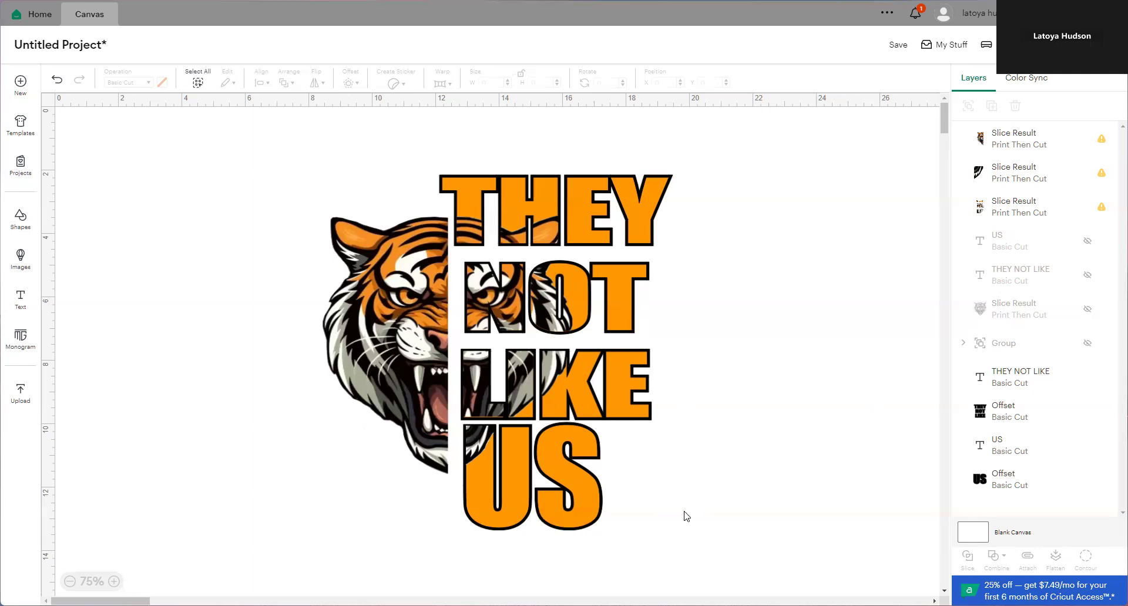
# Step: Delete all visible parts of the finished tiger and THEY NOT LIKE US design, keeping the hidden layers
pyautogui.moveTo(272, 196); pyautogui.dragTo(685, 514)
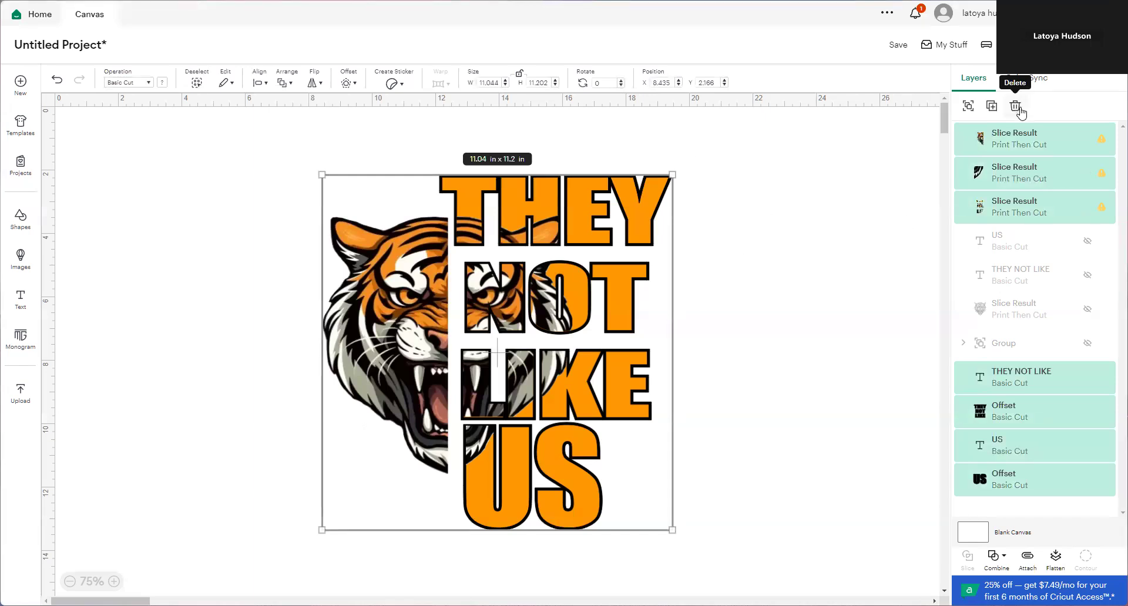
pyautogui.click(1016, 106)
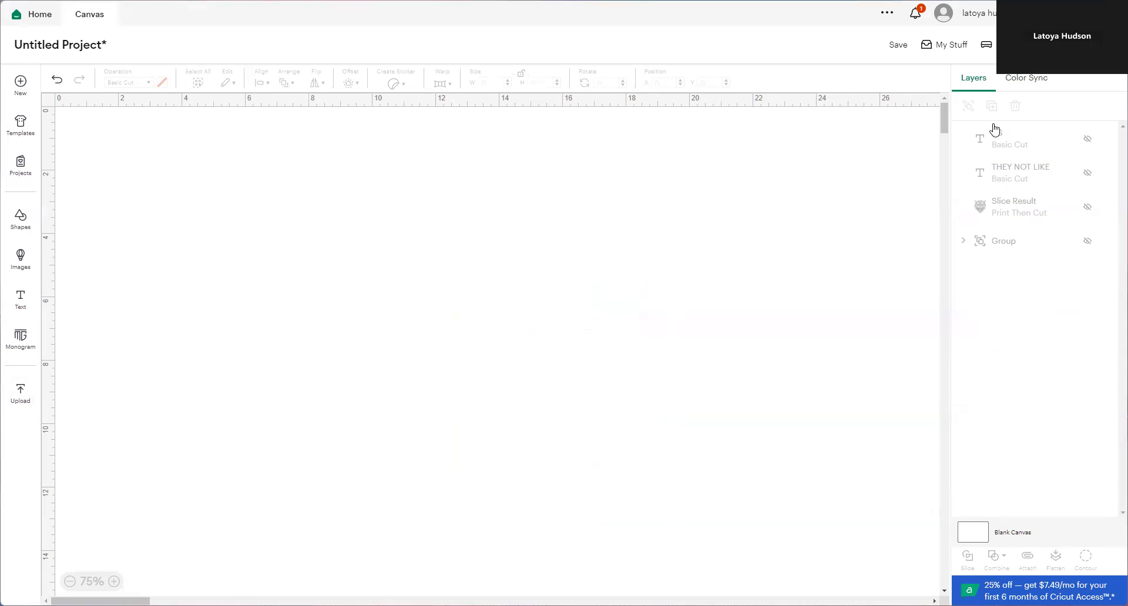
pyautogui.click(1013, 218)
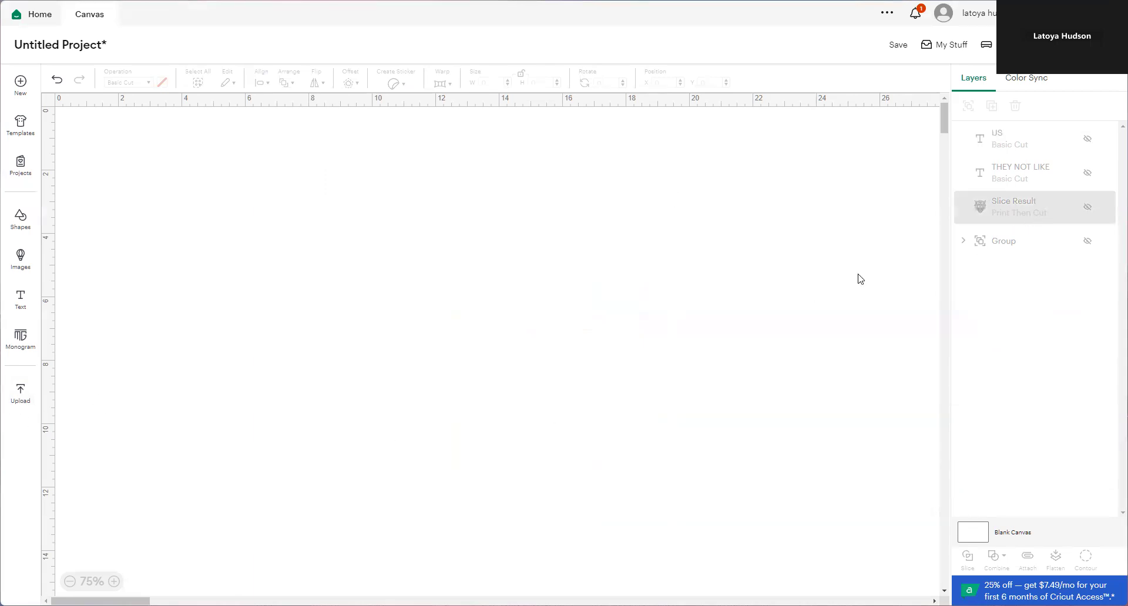
pyautogui.click(20, 394)
pyautogui.scroll(-1, 184, 379)
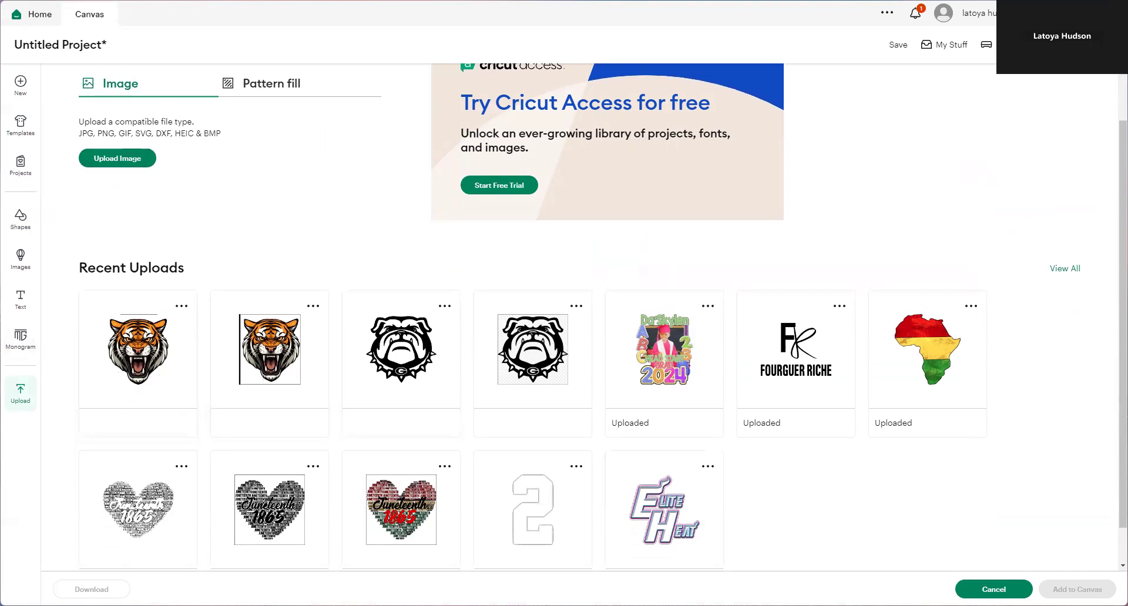
pyautogui.click(171, 368)
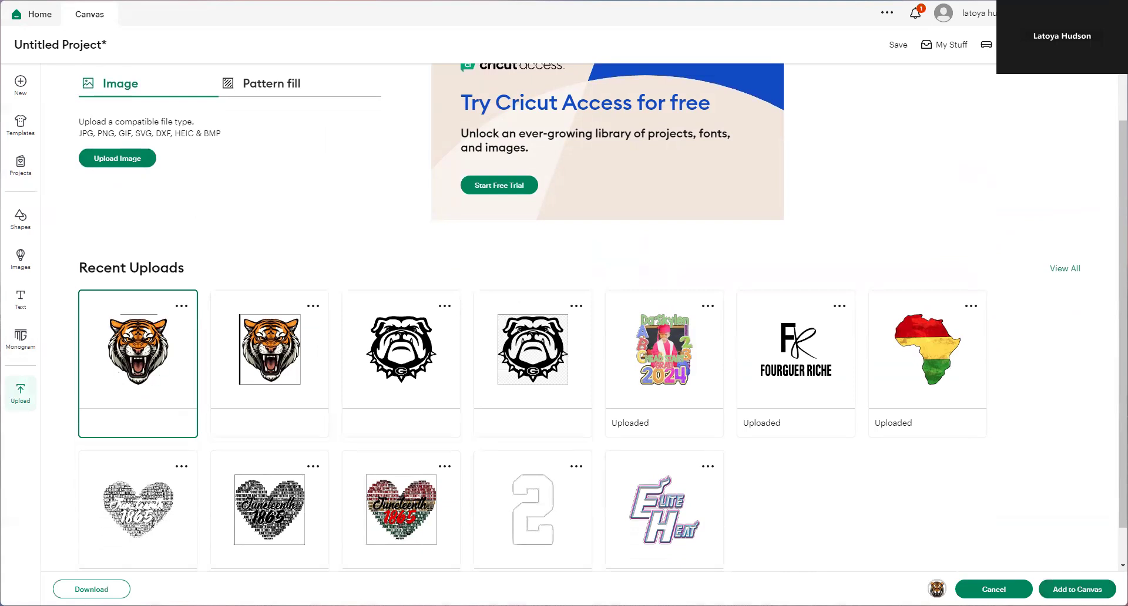
pyautogui.click(993, 589)
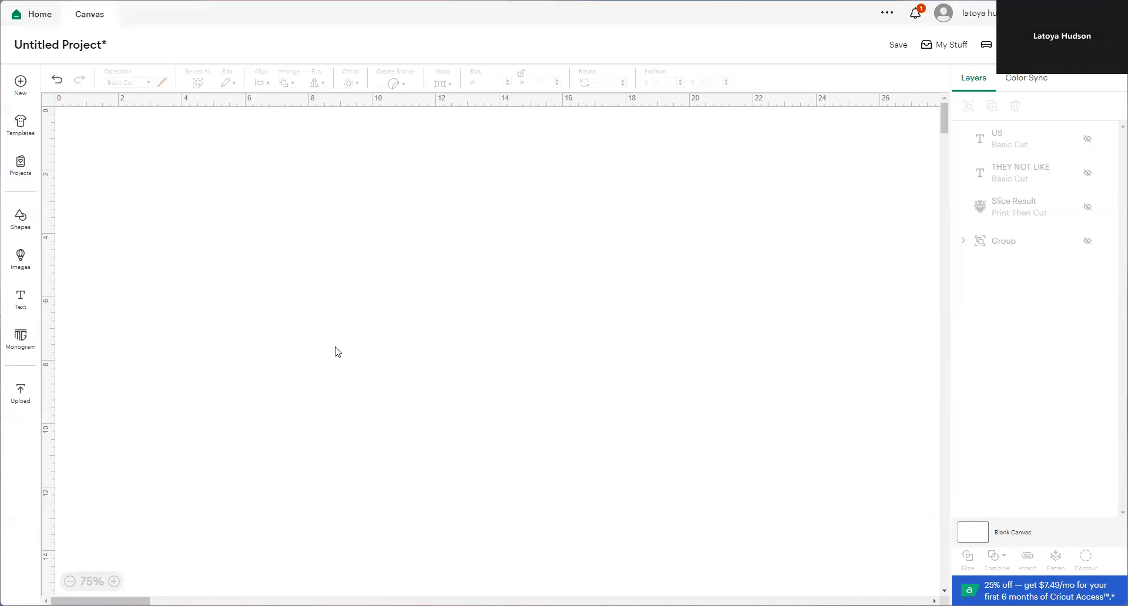
# Step: Show the hidden tiger head layer and move the image to about X 6.28, Y 2.32
pyautogui.click(1087, 209)
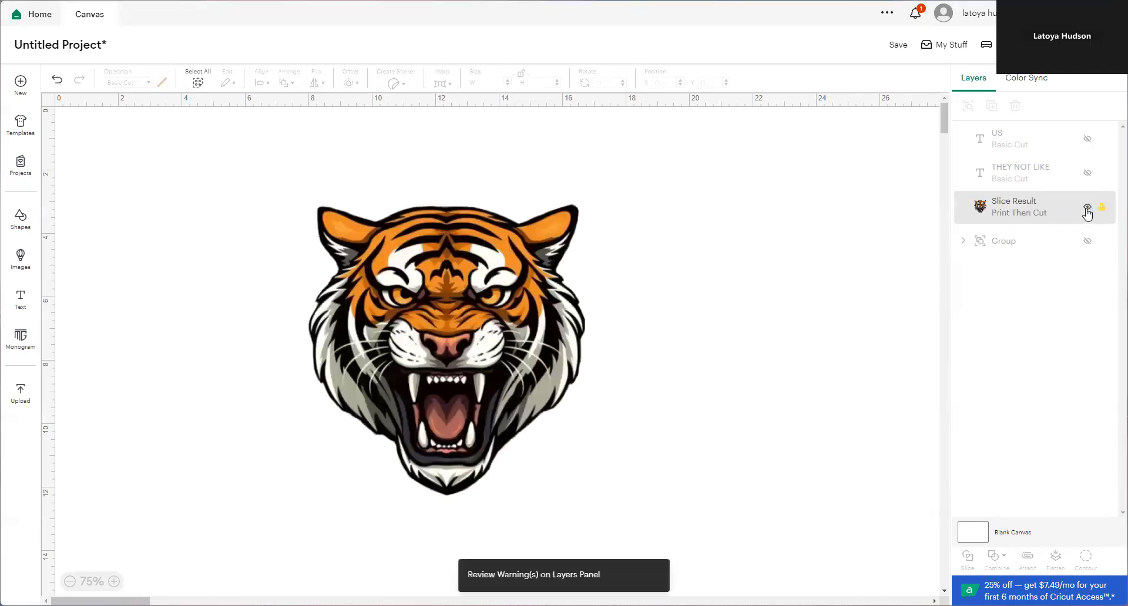
pyautogui.click(471, 342)
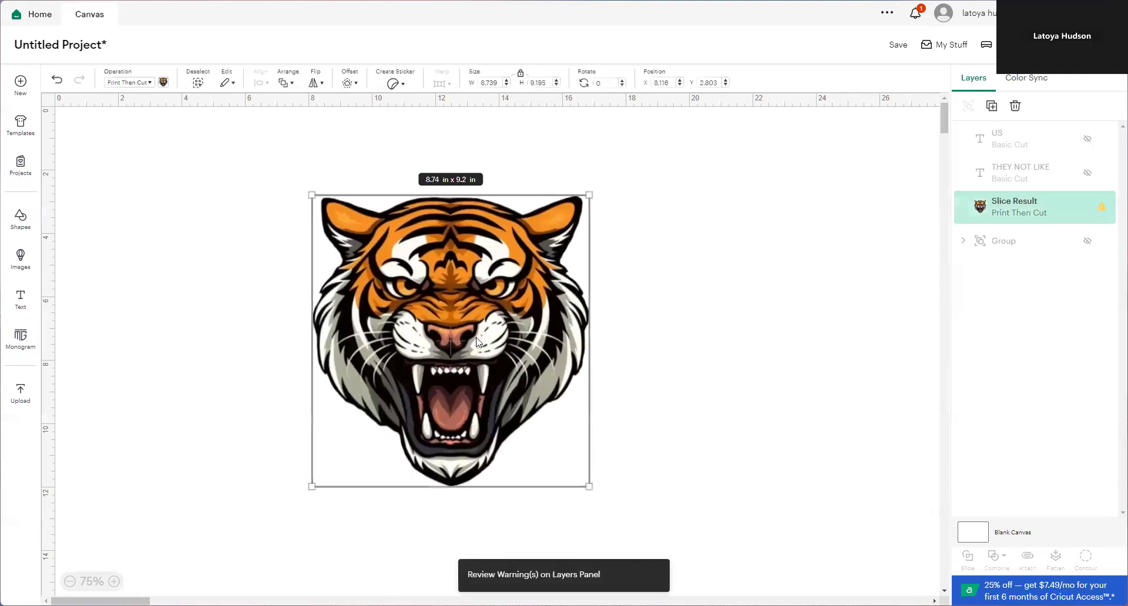
pyautogui.click(710, 330)
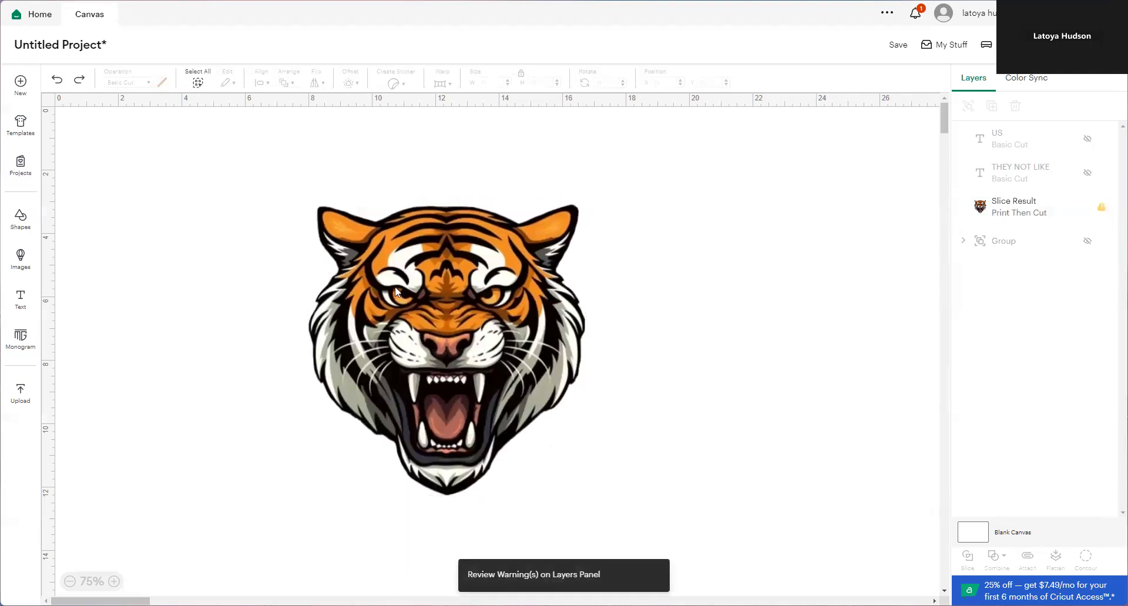
pyautogui.moveTo(428, 336); pyautogui.dragTo(371, 320)
pyautogui.click(596, 335)
pyautogui.click(396, 315)
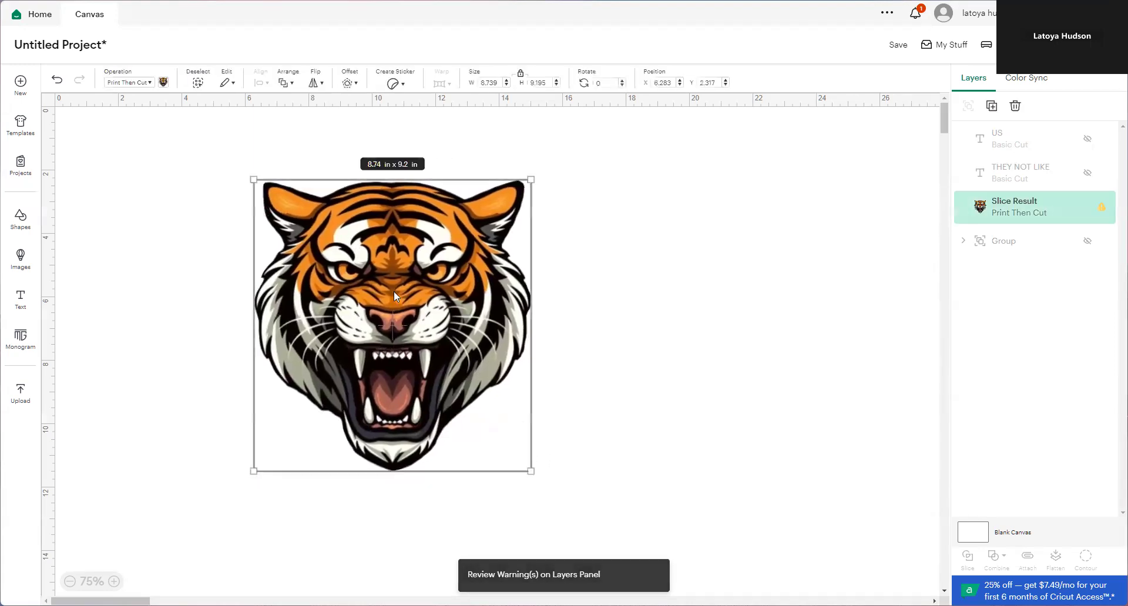
# Step: Duplicate the tiger head twice and make all three copies visible on the canvas
pyautogui.click(991, 106)
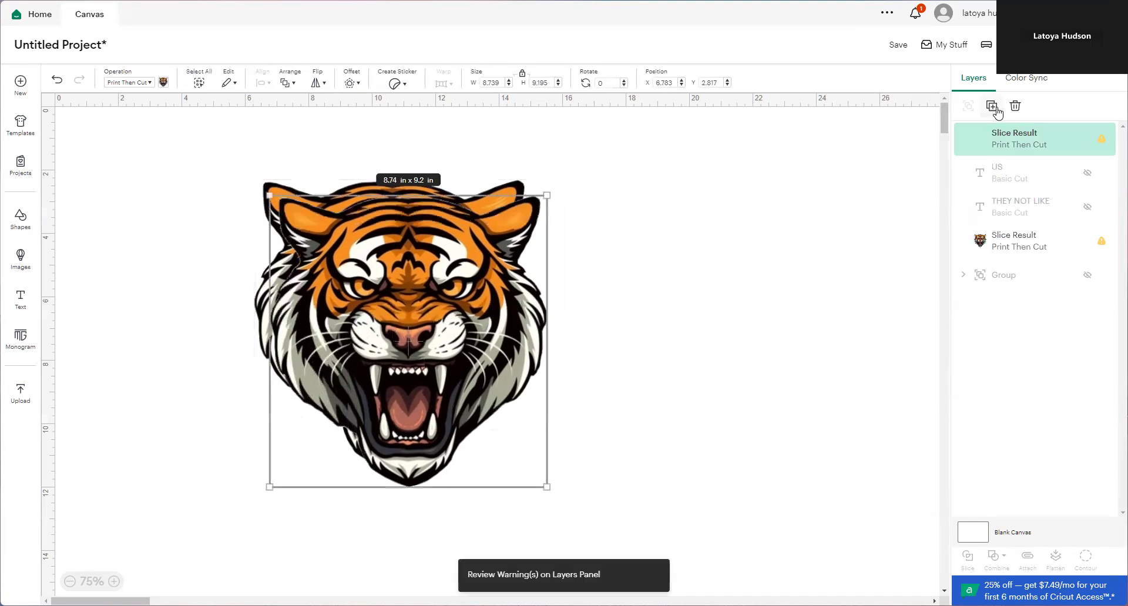
pyautogui.click(1087, 139)
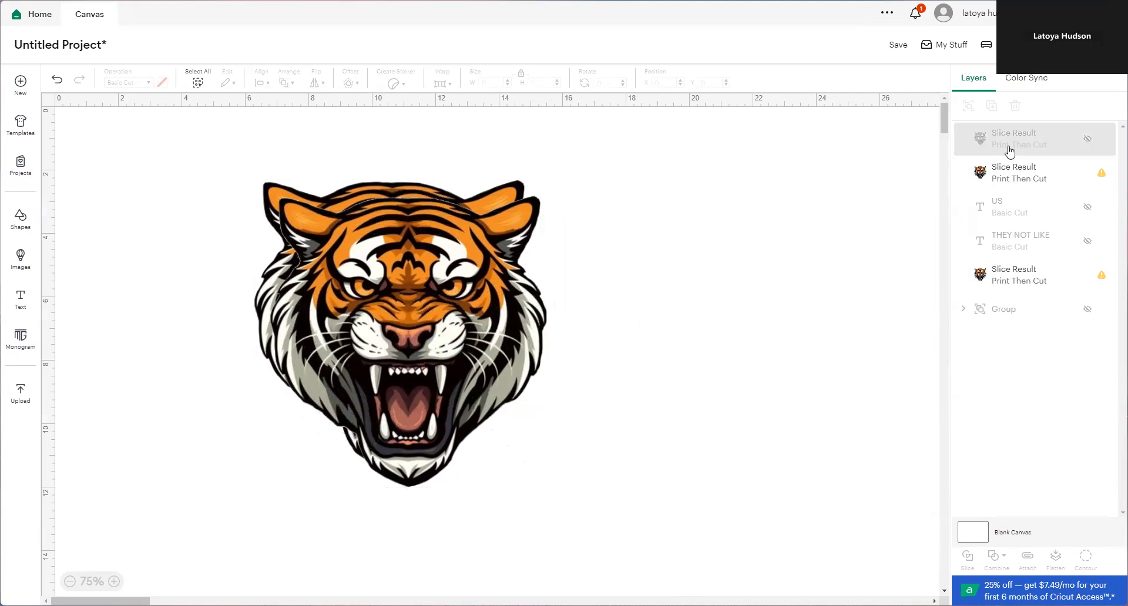
pyautogui.moveTo(1058, 181)
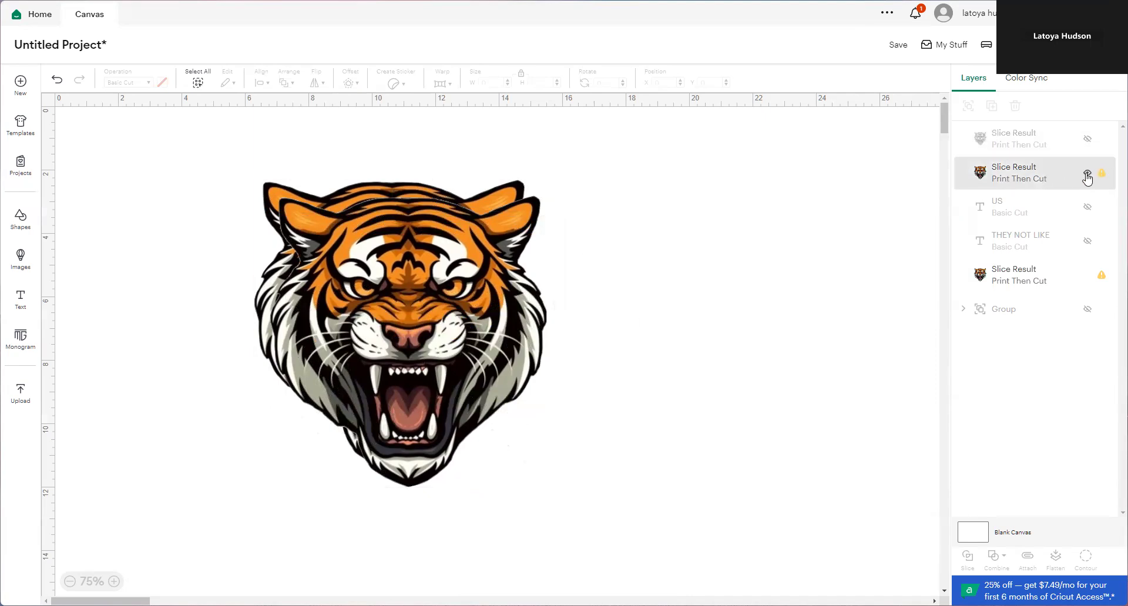
pyautogui.click(1087, 174)
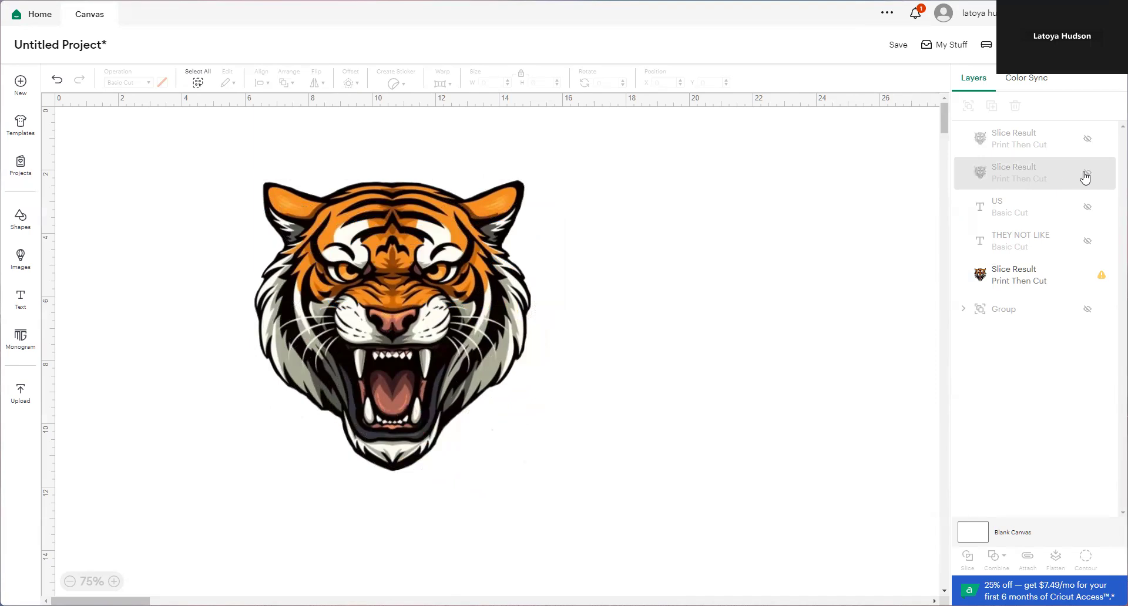
pyautogui.click(1087, 174)
pyautogui.click(1087, 138)
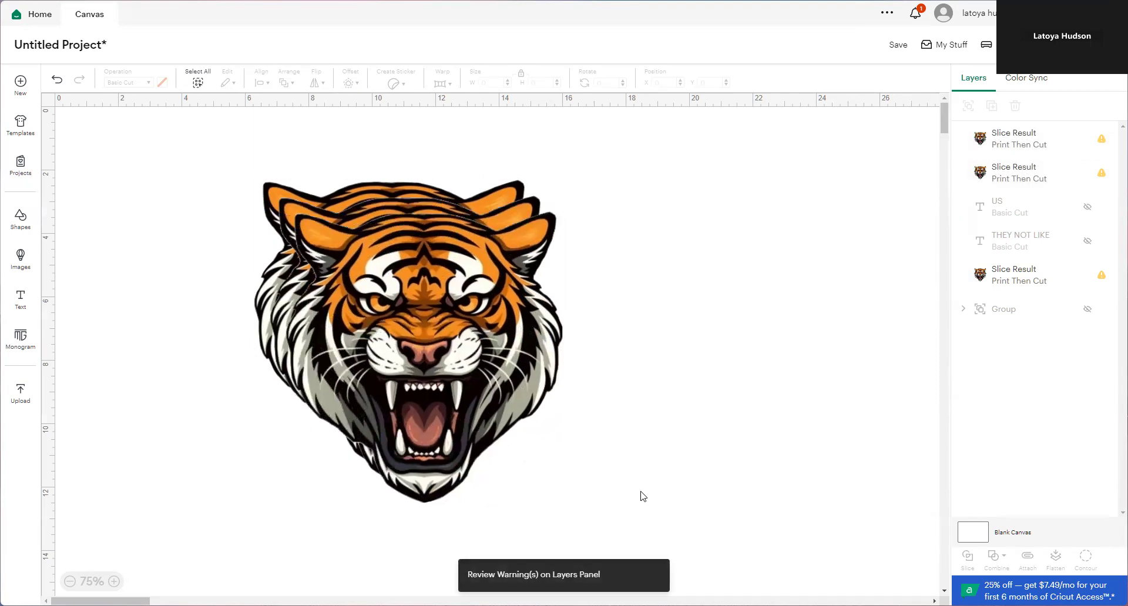
# Step: Select all three tiger heads and center them horizontally and vertically on one another
pyautogui.moveTo(639, 495); pyautogui.dragTo(244, 168)
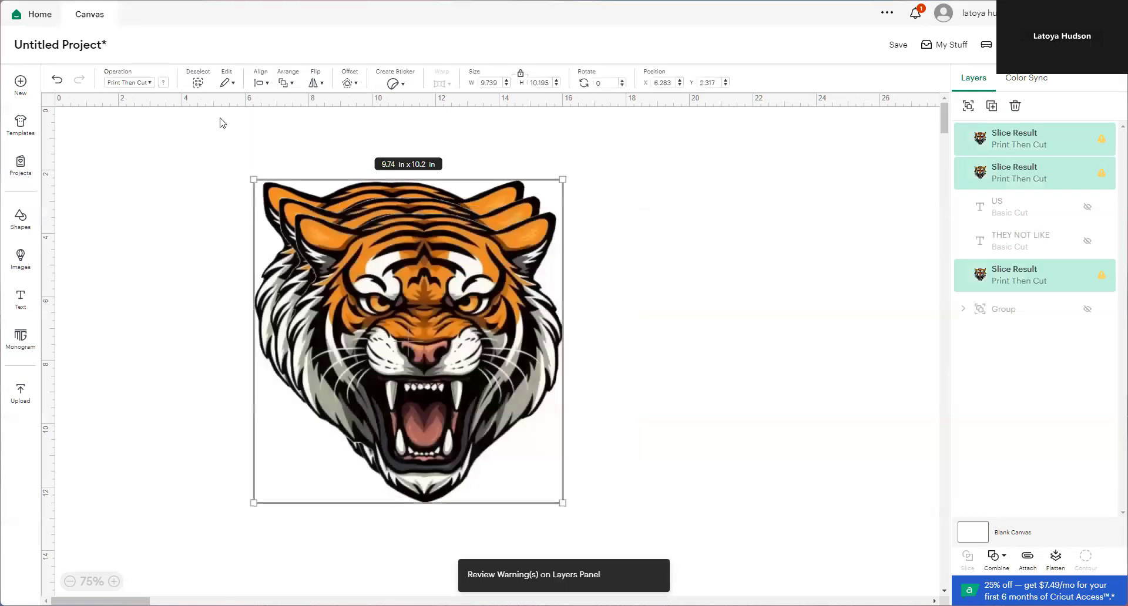
pyautogui.click(263, 84)
pyautogui.click(278, 146)
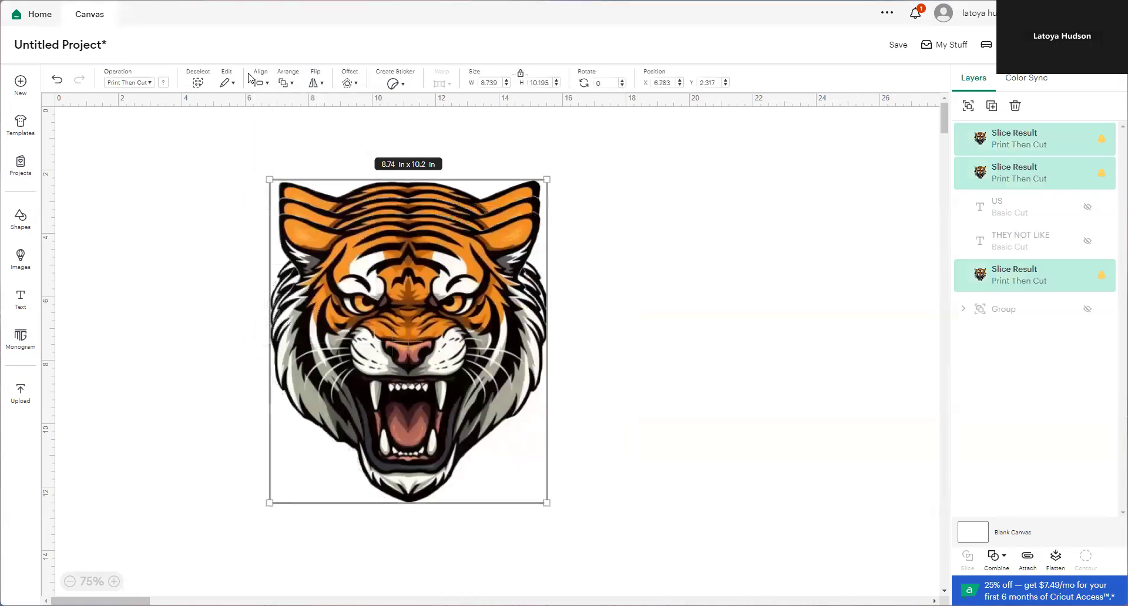
pyautogui.click(261, 83)
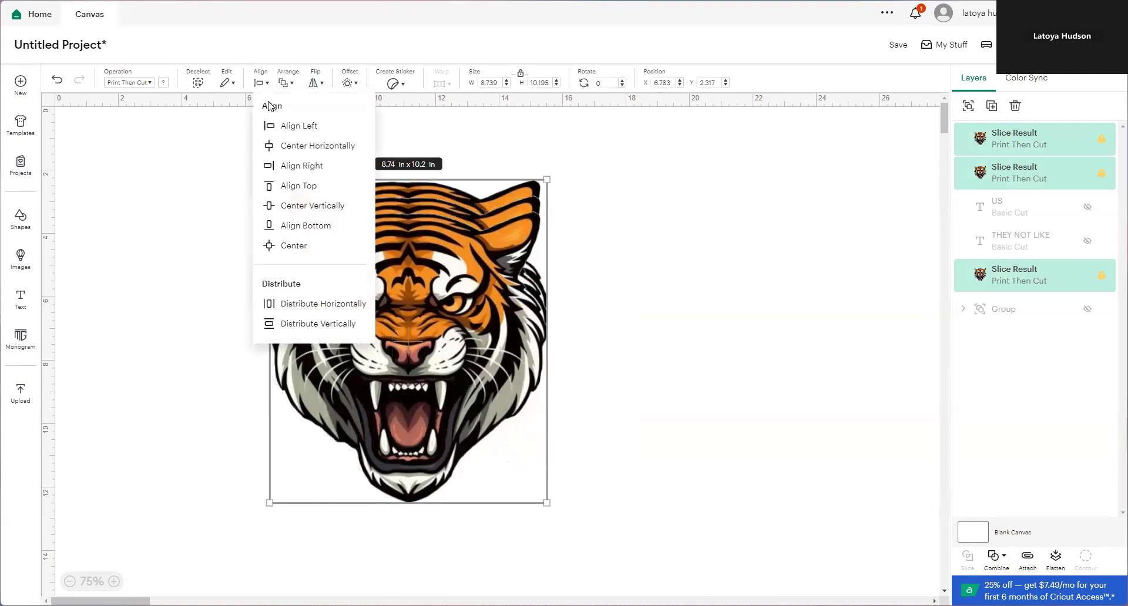
pyautogui.click(289, 210)
pyautogui.click(678, 332)
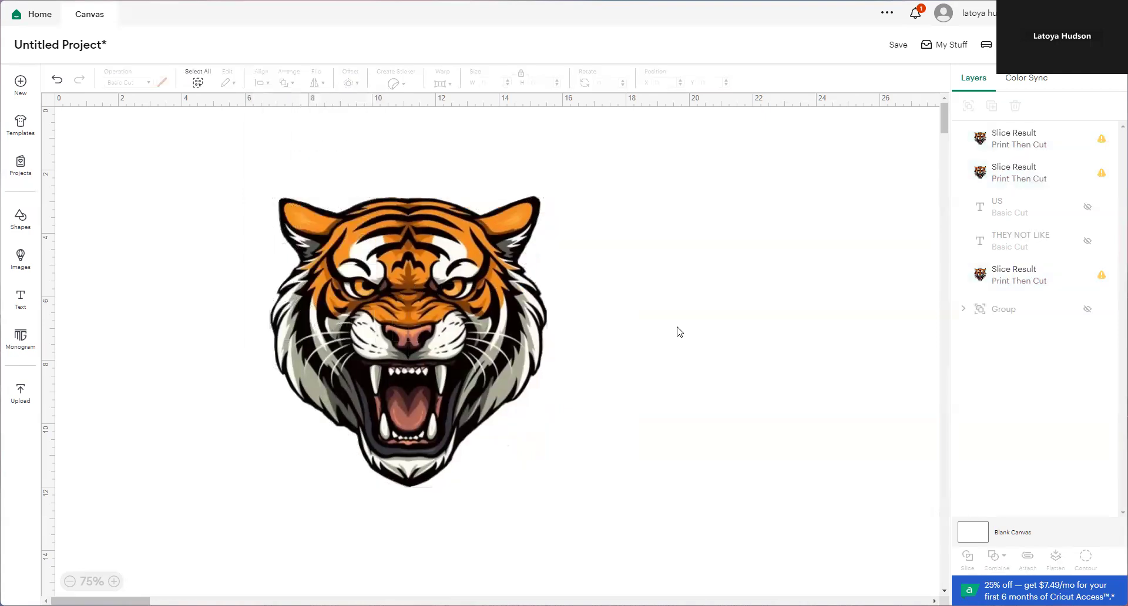
# Step: Hide the two uppermost tiger head layers and select the remaining visible tiger
pyautogui.click(1087, 173)
pyautogui.click(1087, 139)
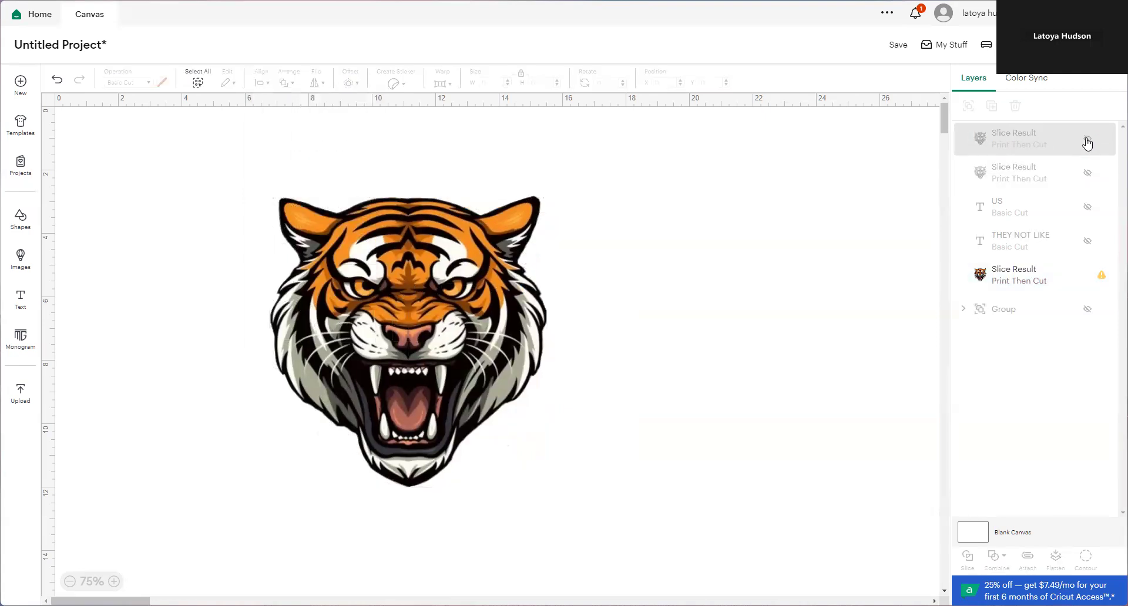
pyautogui.click(388, 341)
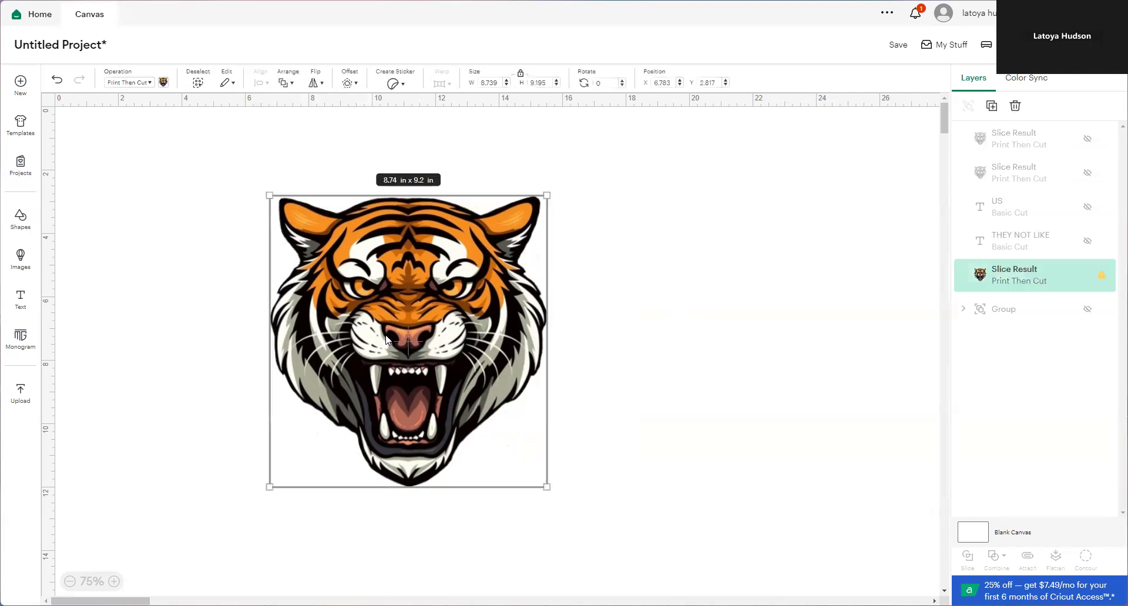
# Step: Show the hidden US and THEY NOT LIKE text layers over the tiger head
pyautogui.click(1004, 238)
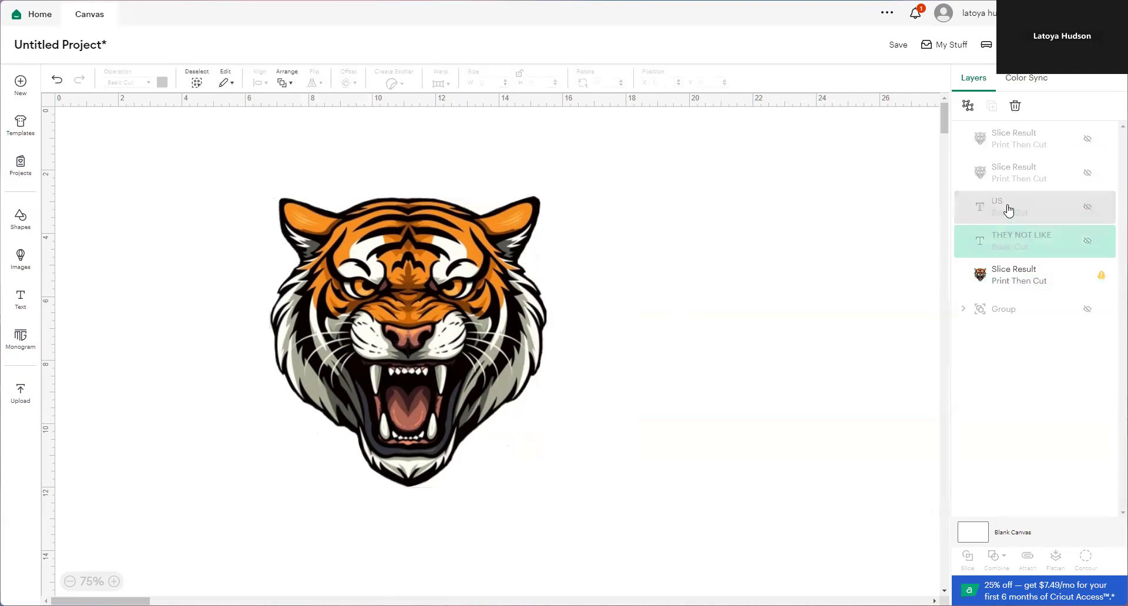
pyautogui.click(1087, 209)
pyautogui.click(1087, 241)
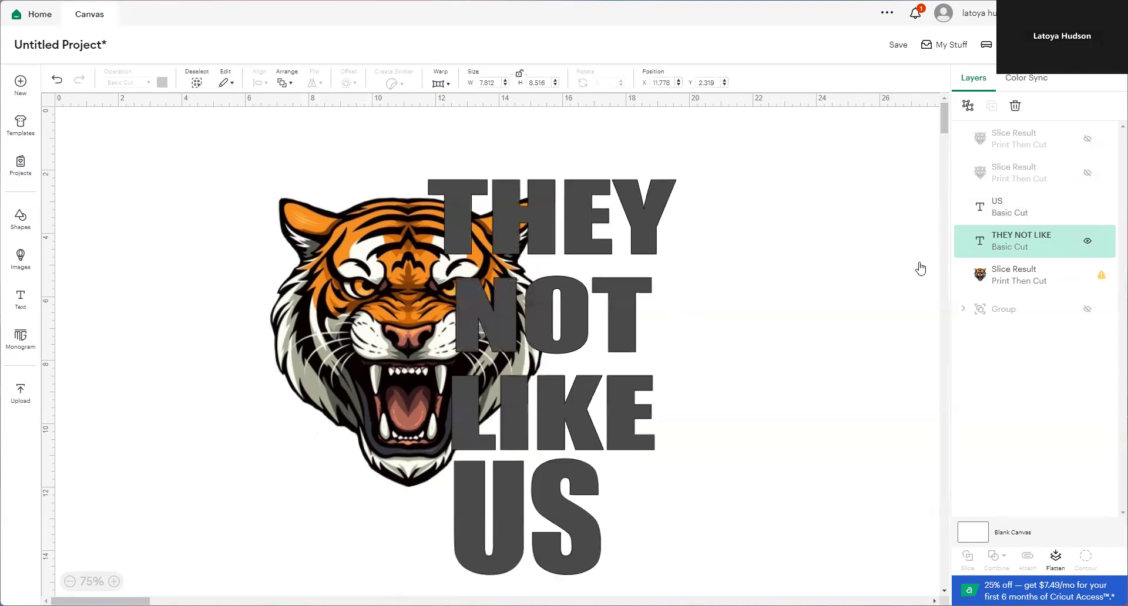
pyautogui.click(1016, 215)
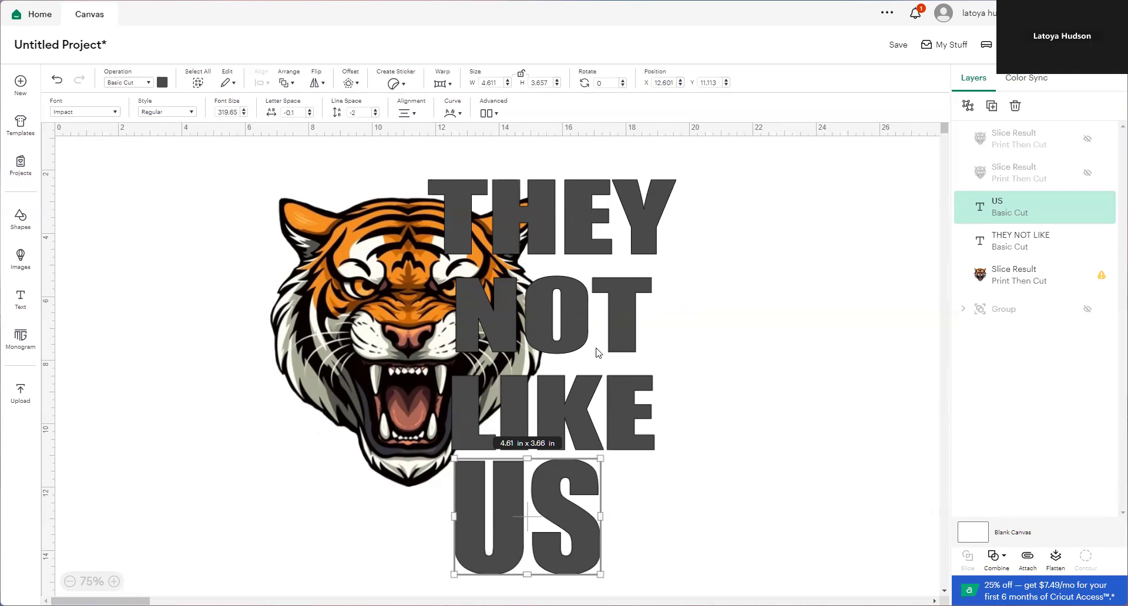
pyautogui.press('Escape')
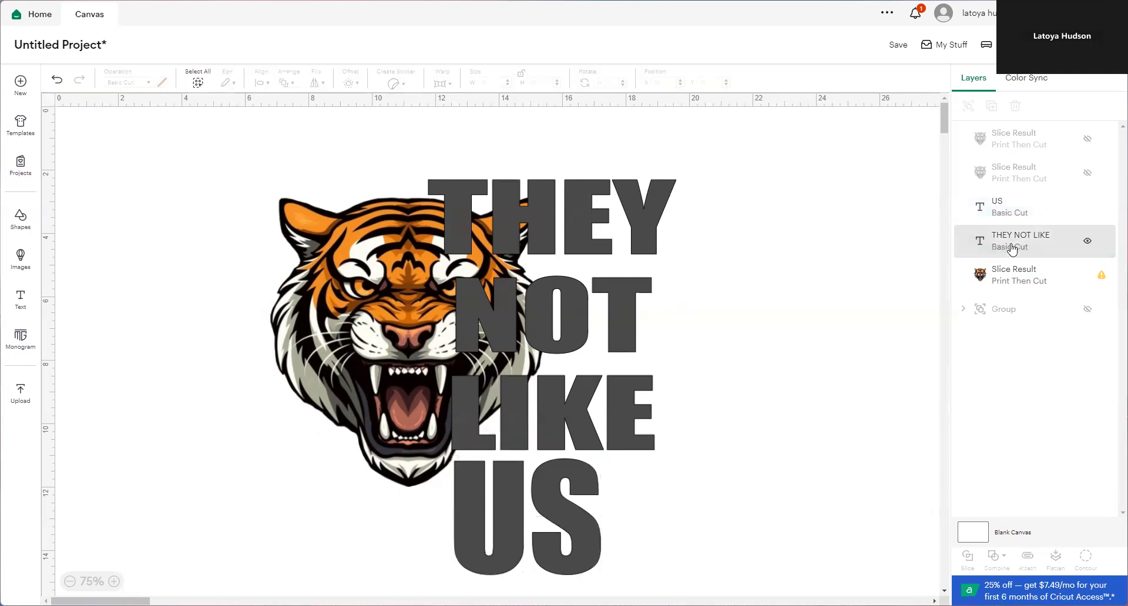
# Step: Move the THEY NOT LIKE and US texts together up to about Y 1.6, and duplicate the pair twice
pyautogui.click(1011, 249)
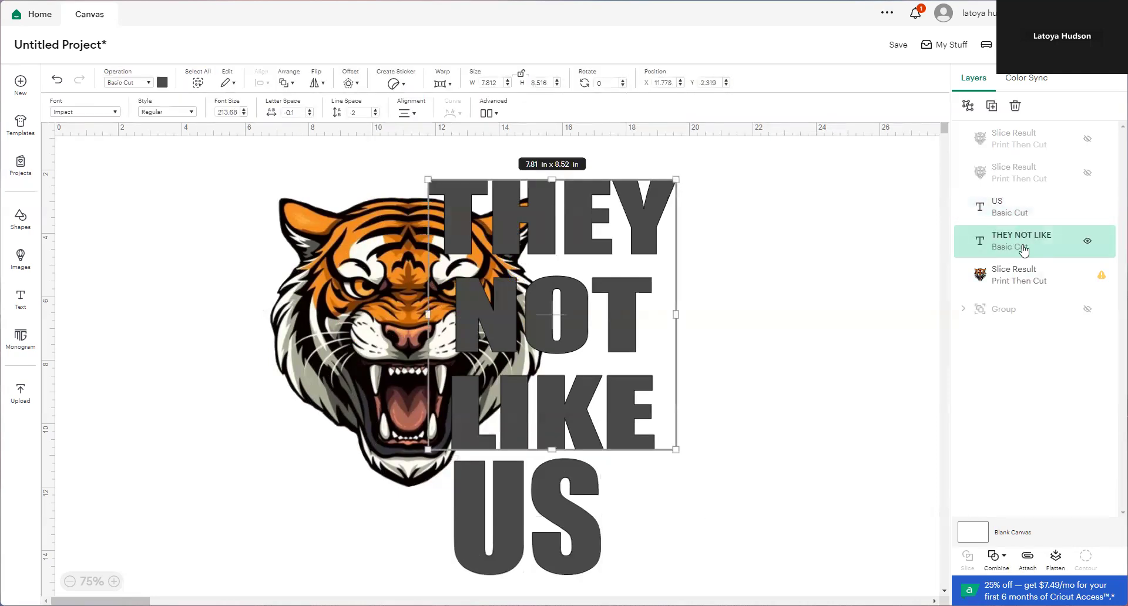
pyautogui.keyDown('shift'); pyautogui.click(1021, 212); pyautogui.keyUp('shift')
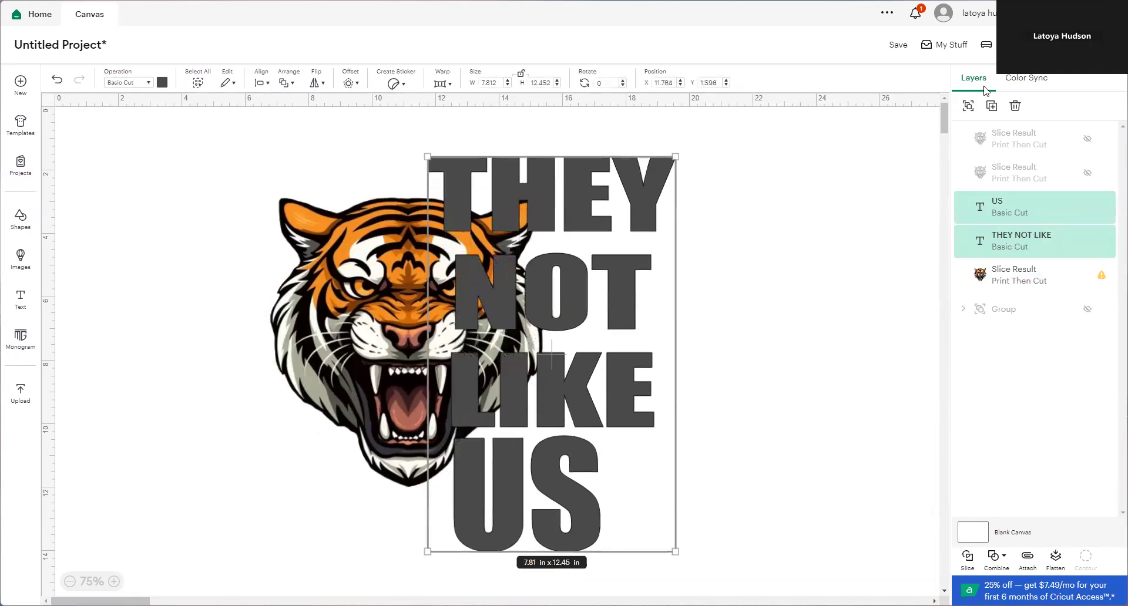
pyautogui.click(995, 111)
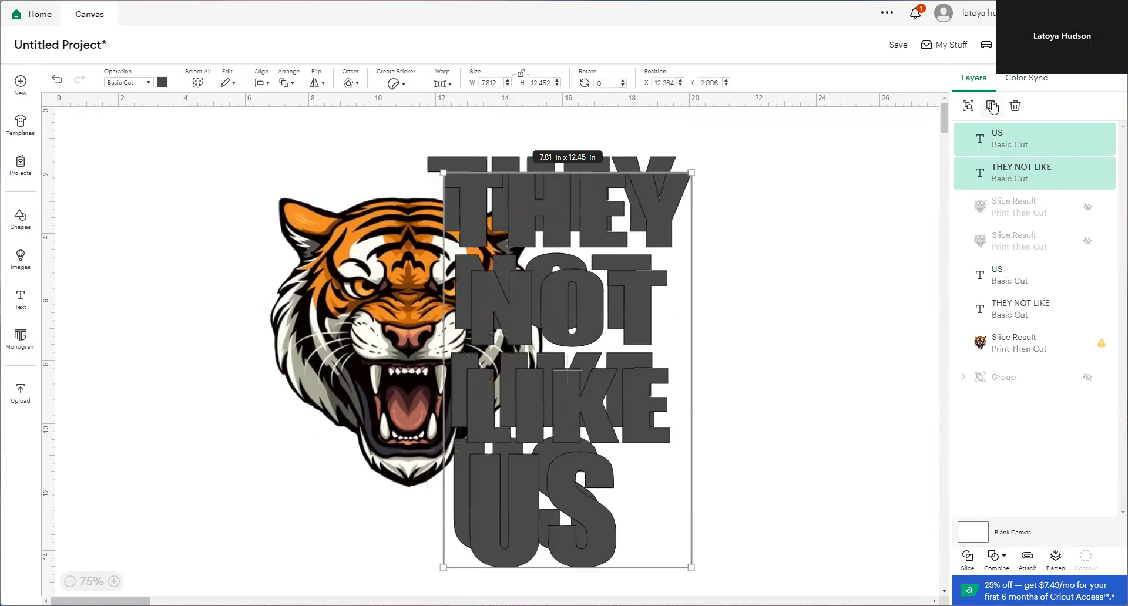
pyautogui.click(992, 108)
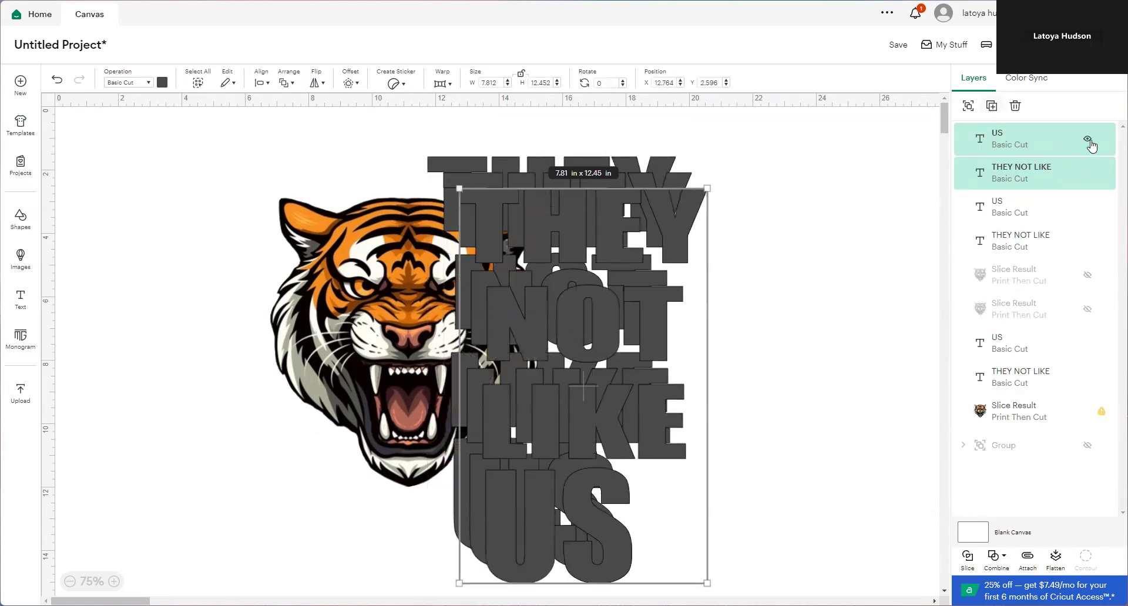
pyautogui.click(783, 473)
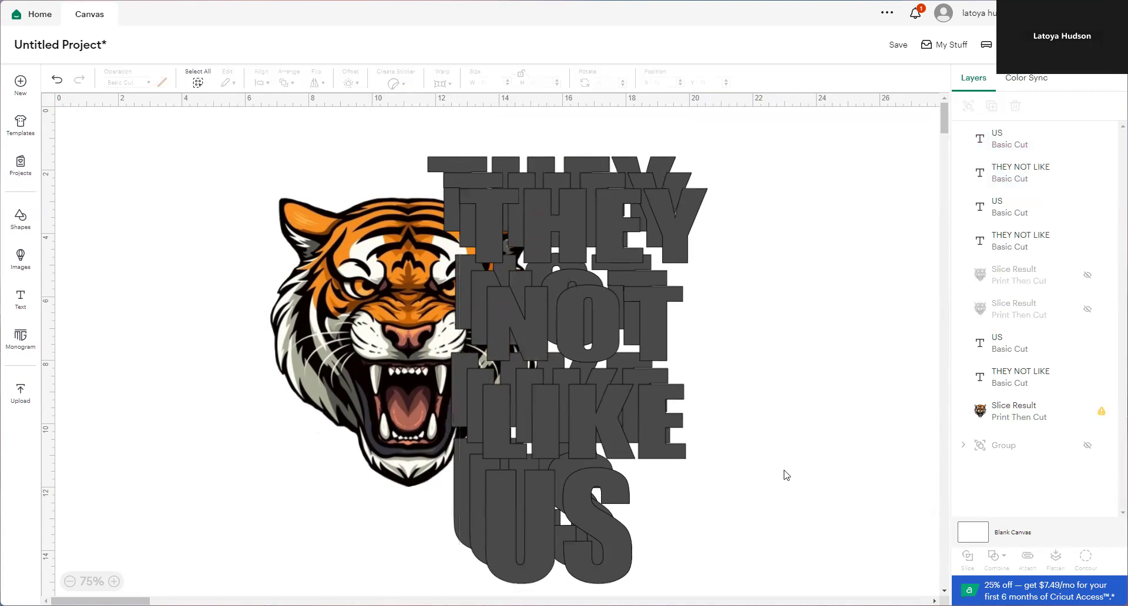
# Step: Select the three THEY NOT LIKE copies and center them horizontally and vertically on one another
pyautogui.moveTo(776, 520); pyautogui.dragTo(735, 399)
pyautogui.moveTo(770, 363); pyautogui.dragTo(573, 227)
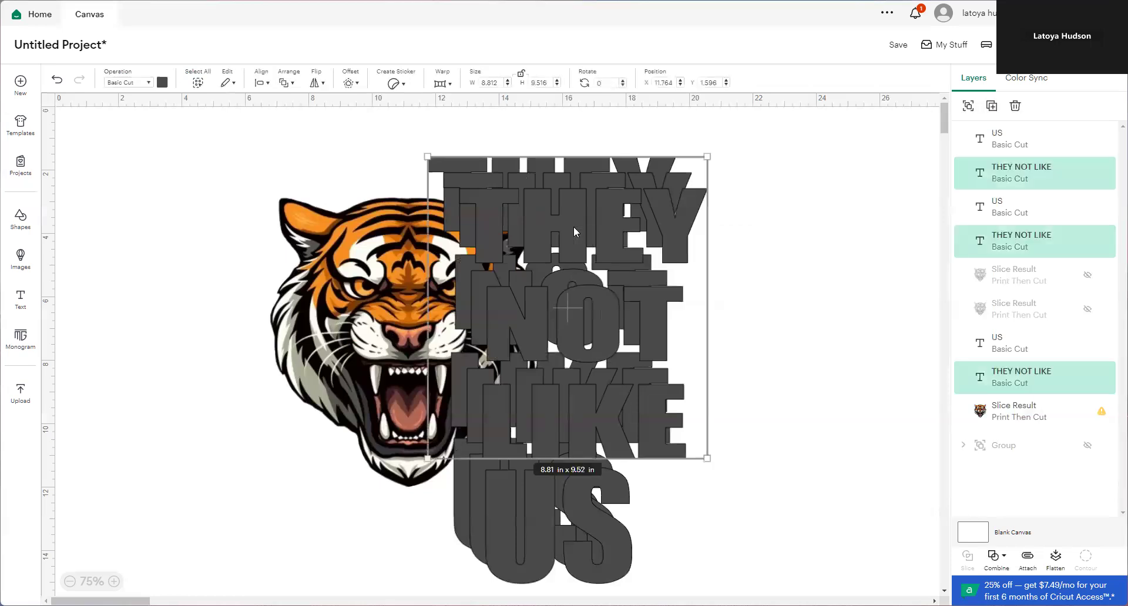
pyautogui.click(261, 84)
pyautogui.click(268, 147)
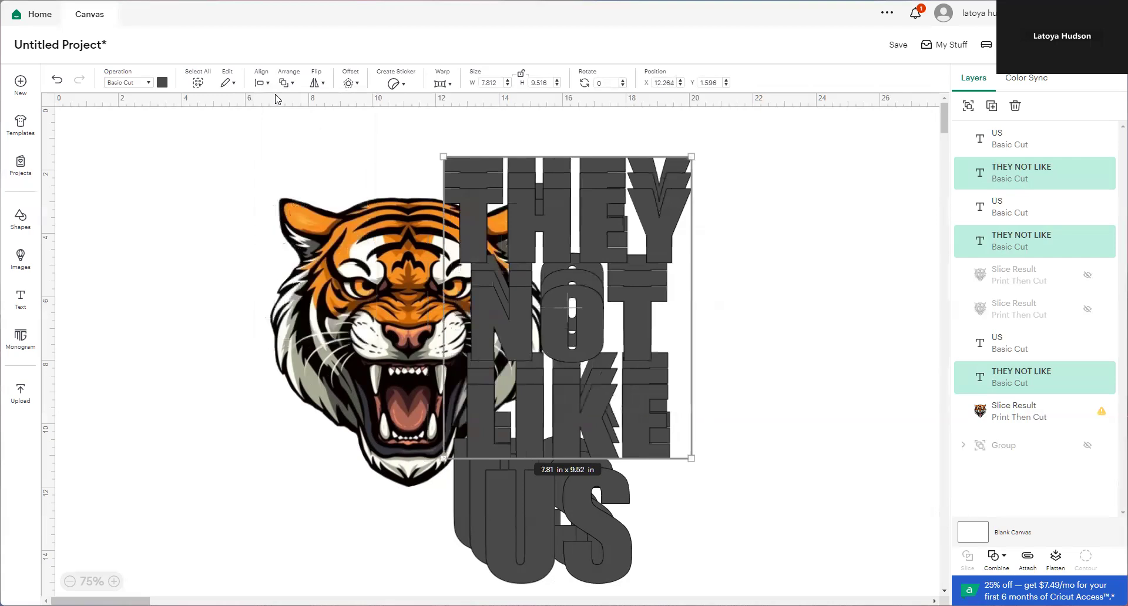
pyautogui.click(262, 83)
pyautogui.click(309, 207)
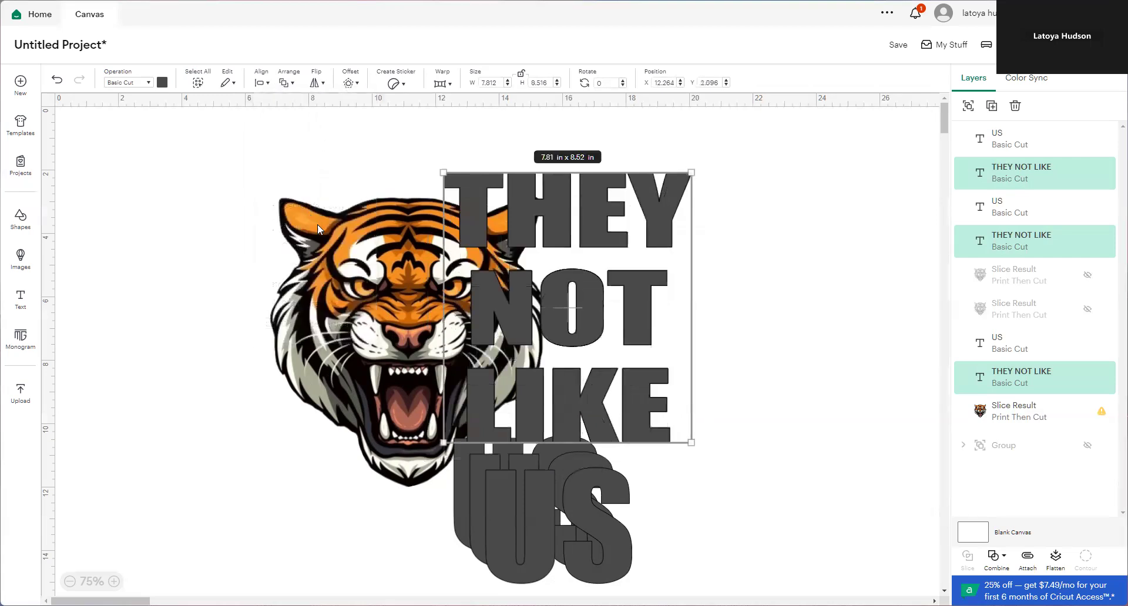
# Step: Deselect the aligned texts and hide the second THEY NOT LIKE layer in the stack
pyautogui.moveTo(1088, 175)
pyautogui.press('Escape')
pyautogui.click(1087, 242)
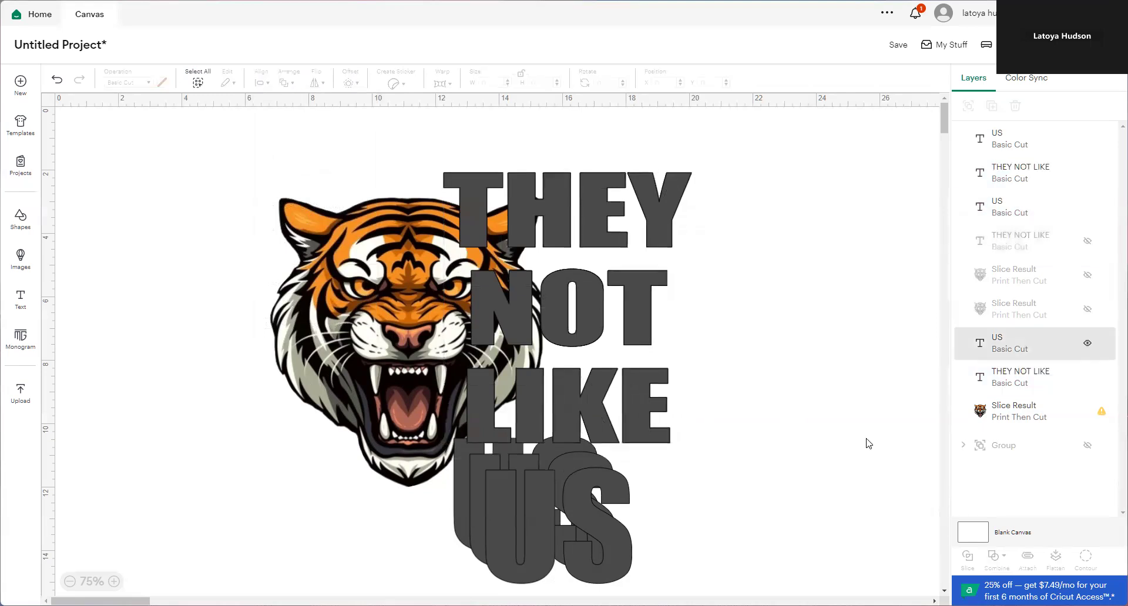
# Step: Select the three US copies and center them horizontally and vertically on one another
pyautogui.moveTo(707, 551); pyautogui.dragTo(523, 516)
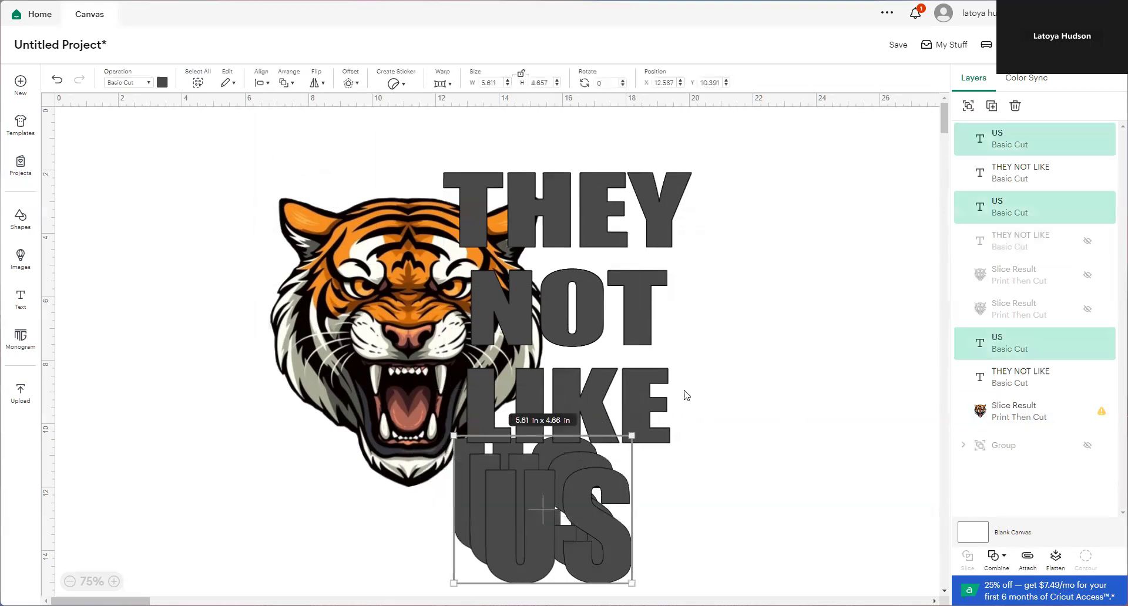
pyautogui.click(261, 83)
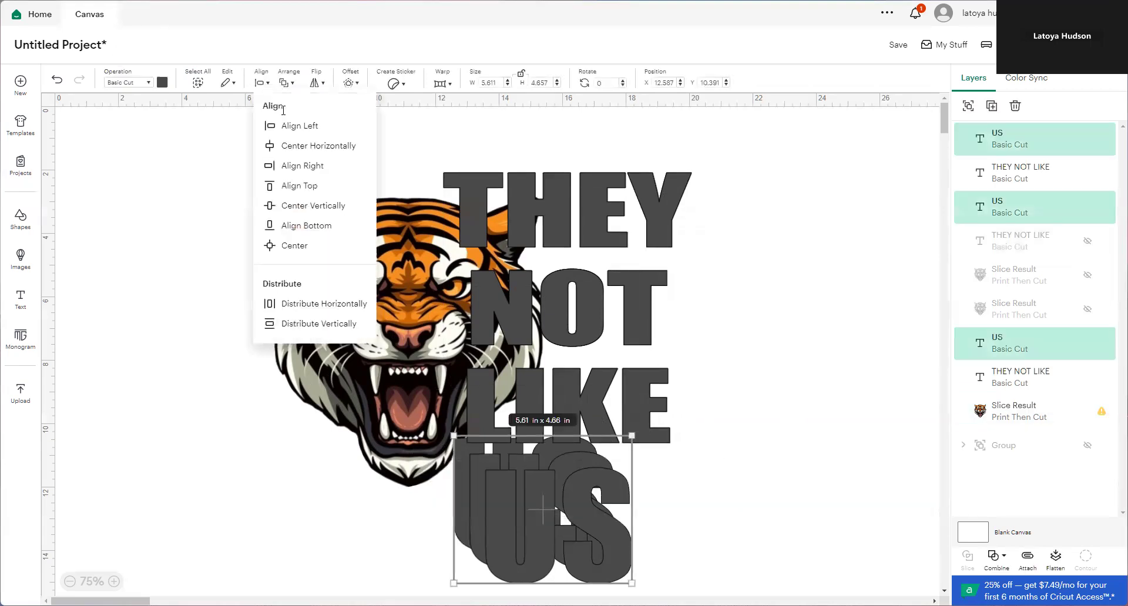
pyautogui.click(289, 145)
pyautogui.click(263, 84)
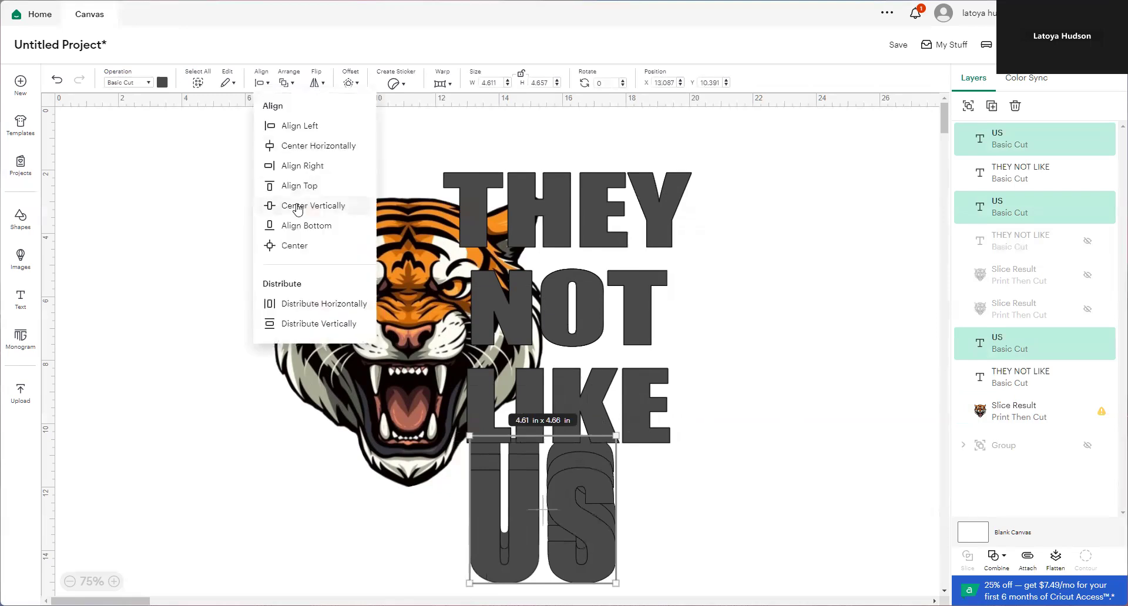
pyautogui.click(298, 206)
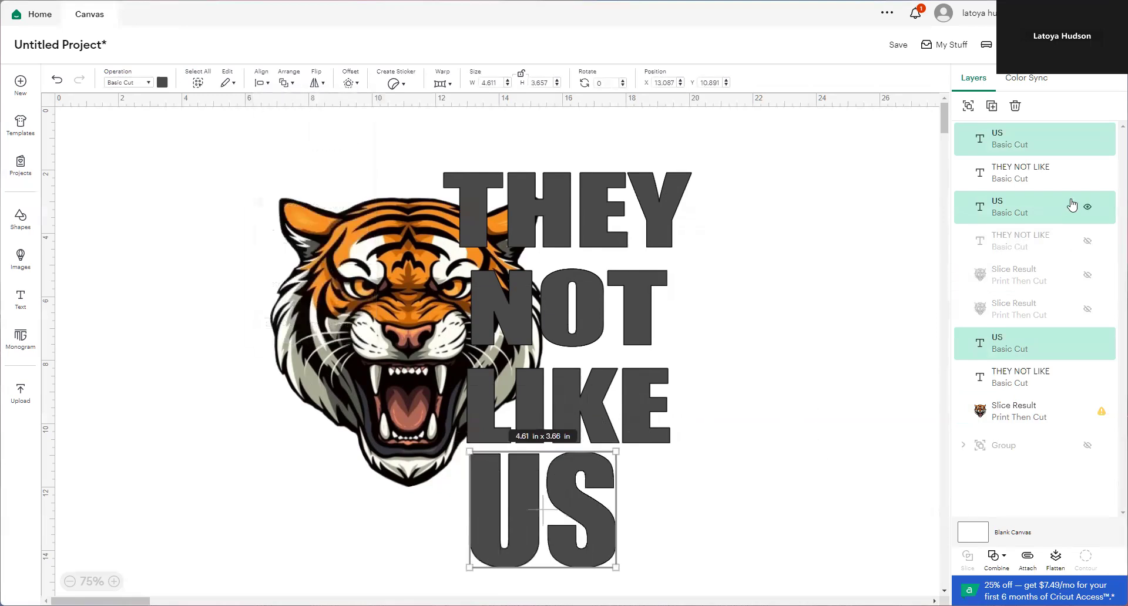
# Step: Hide the upper two US layers and the uppermost THEY NOT LIKE layer in the stack
pyautogui.click(1090, 139)
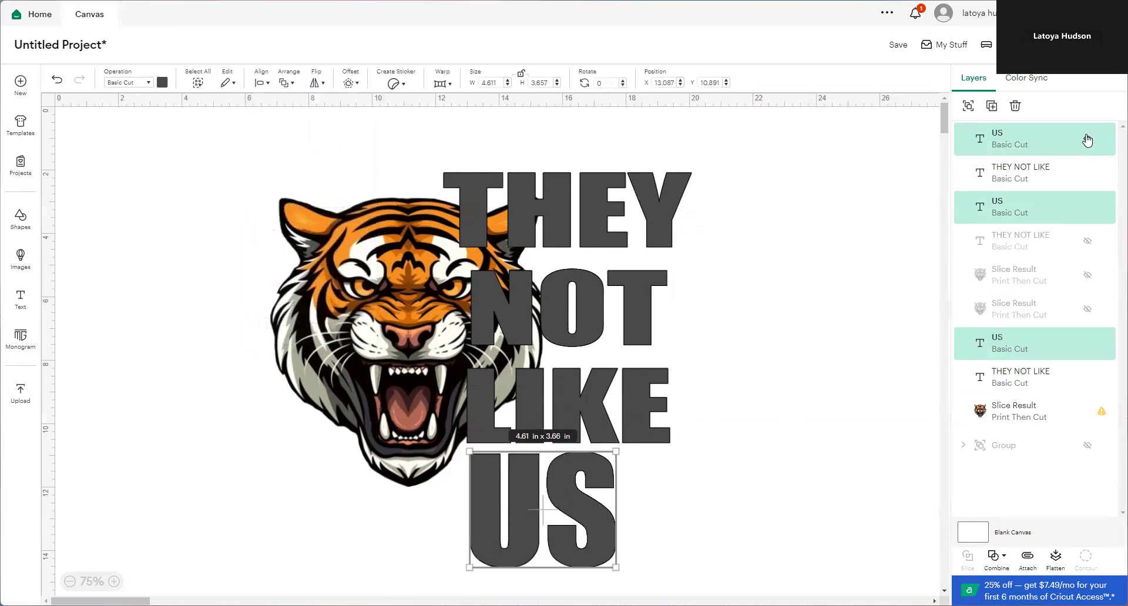
pyautogui.click(1088, 207)
pyautogui.click(1086, 173)
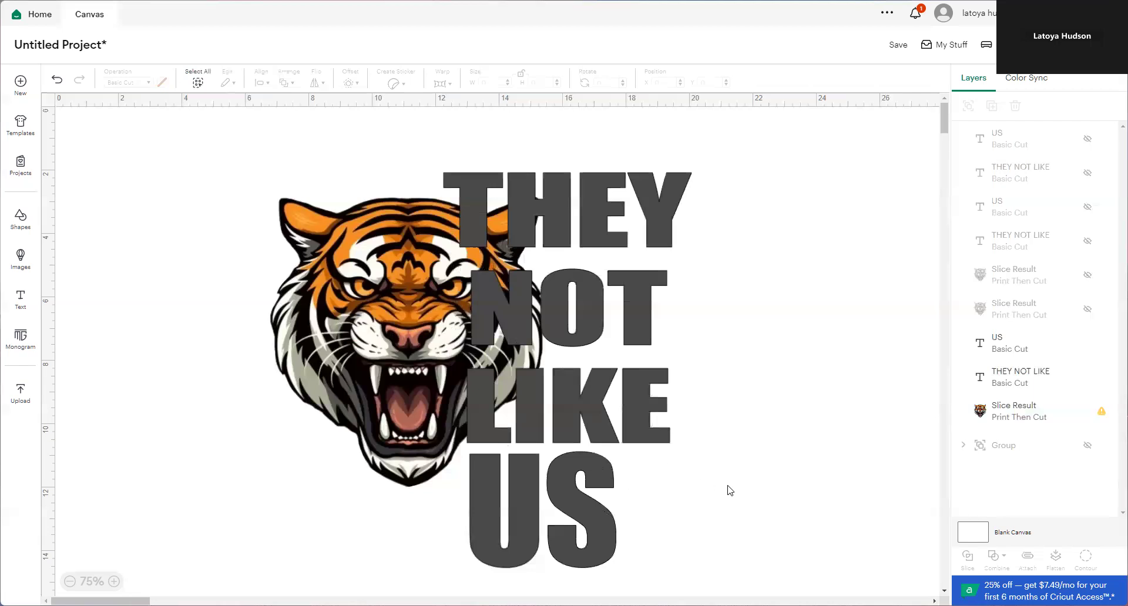
# Step: Select the visible US and THEY NOT LIKE texts and move them together to about X 11.03, Y 1.28
pyautogui.click(1057, 351)
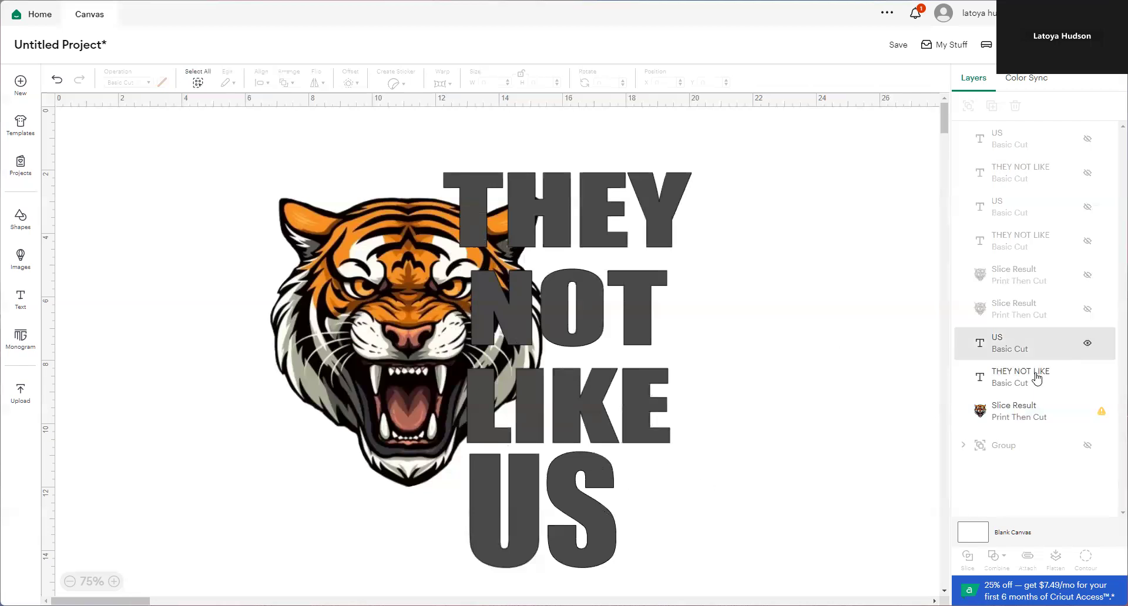
pyautogui.keyDown('shift'); pyautogui.click(1030, 383); pyautogui.keyUp('shift')
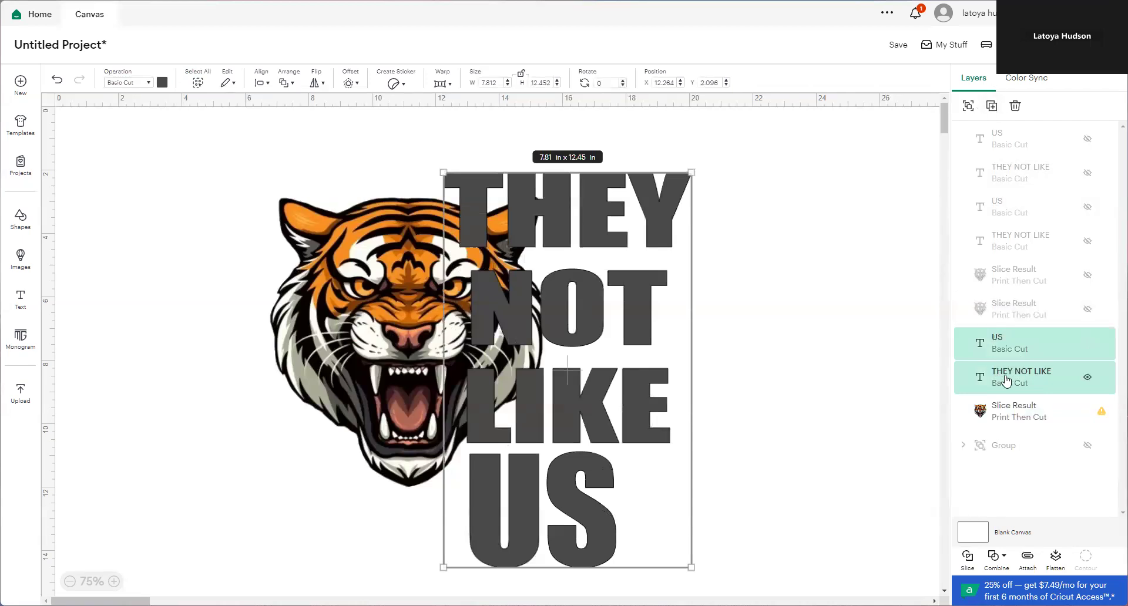
pyautogui.moveTo(567, 335); pyautogui.dragTo(527, 302)
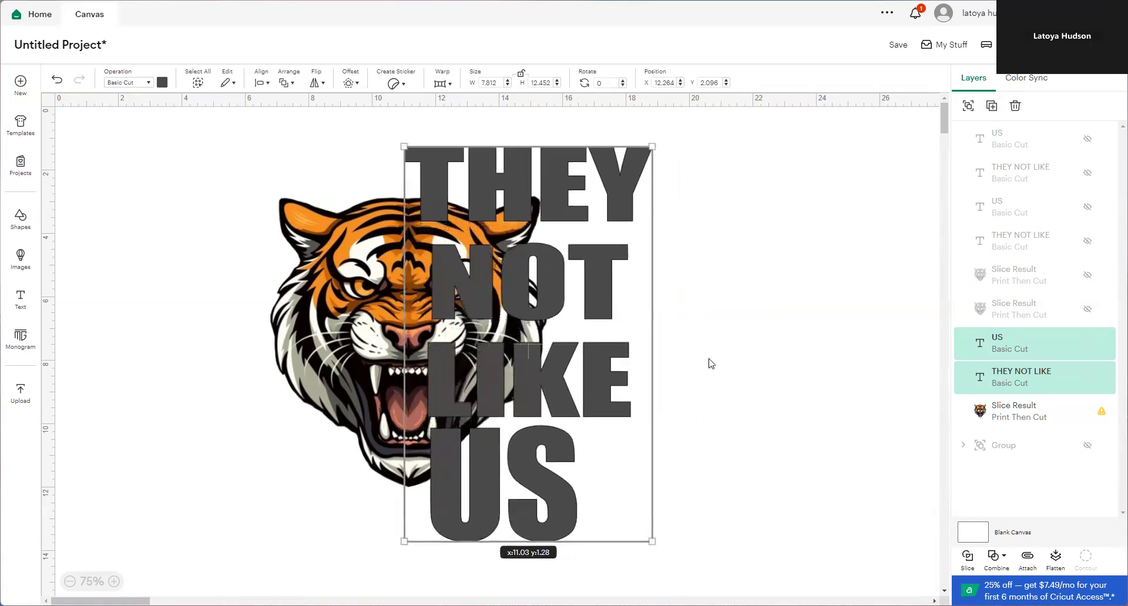
# Step: Try to center both texts and the tiger head vertically on one another, and undo the alignment
pyautogui.moveTo(708, 470); pyautogui.dragTo(315, 146)
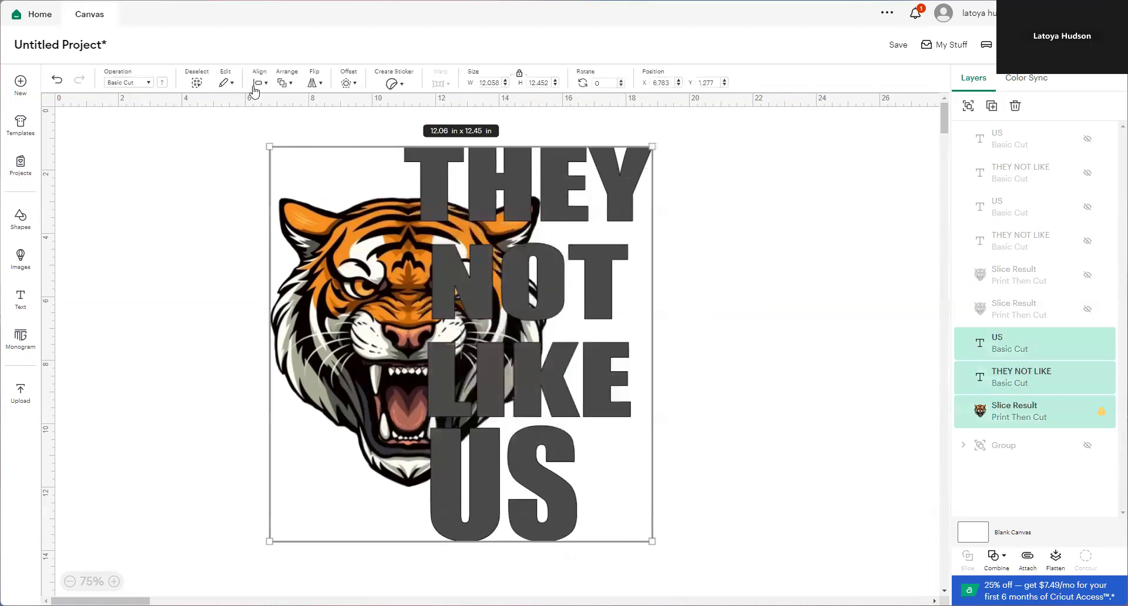
pyautogui.click(255, 87)
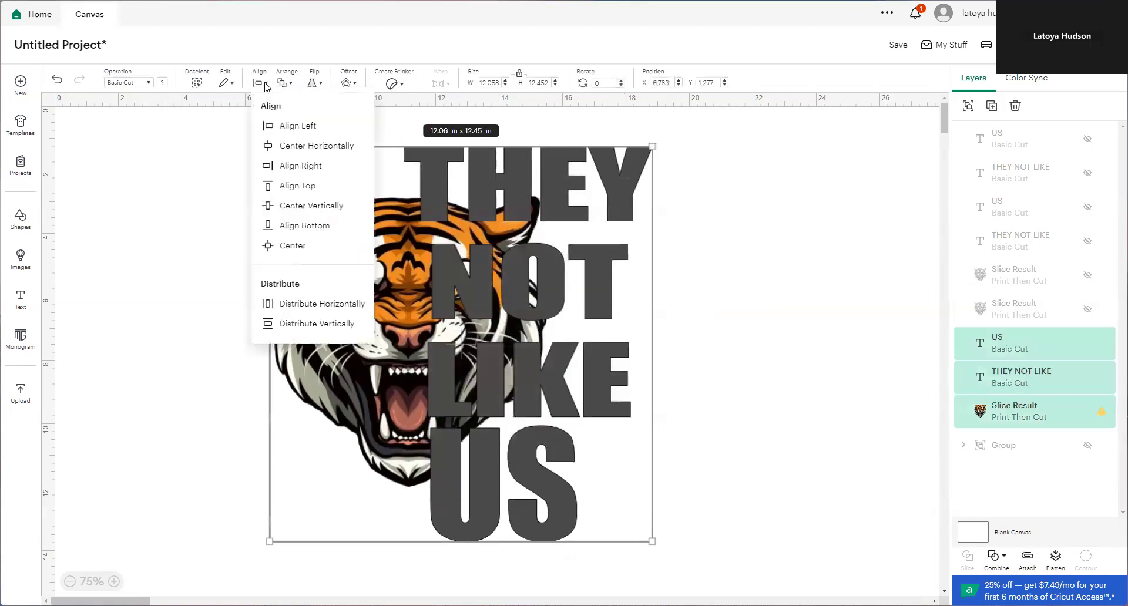
pyautogui.click(305, 205)
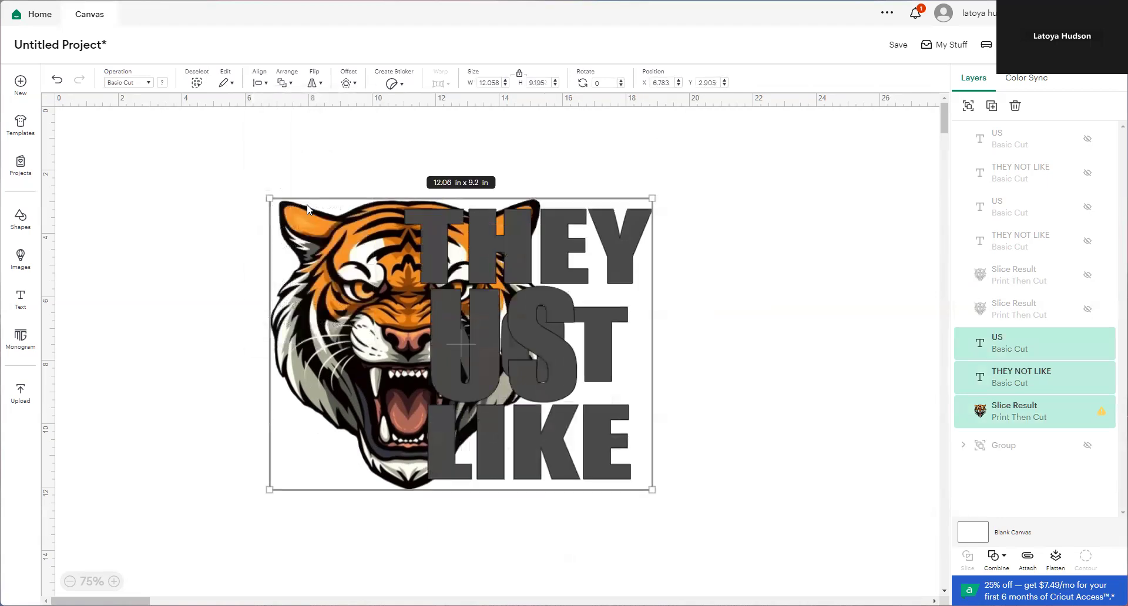
pyautogui.hotkey('ctrl', 'z')
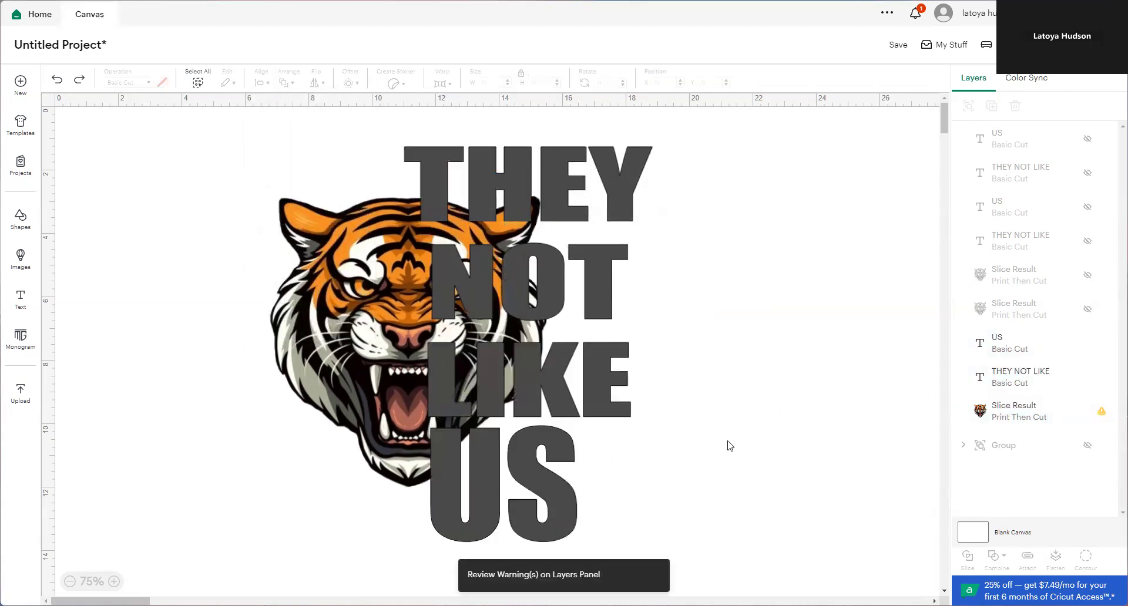
# Step: Select both visible texts and the tiger head, center them horizontally on one another, and deselect them
pyautogui.moveTo(662, 513); pyautogui.dragTo(355, 200)
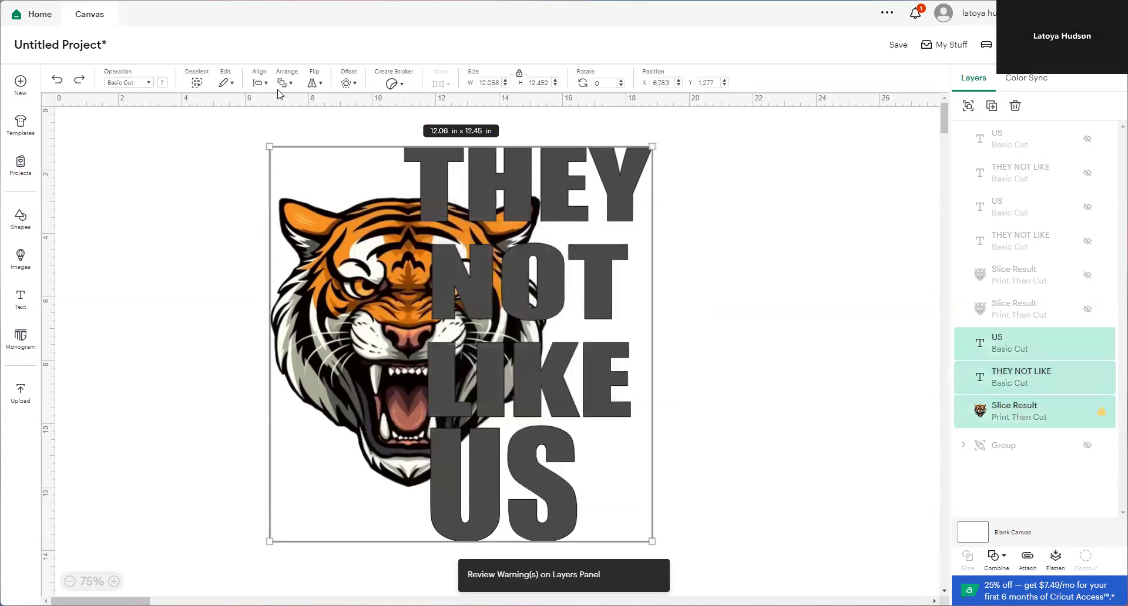
pyautogui.click(259, 83)
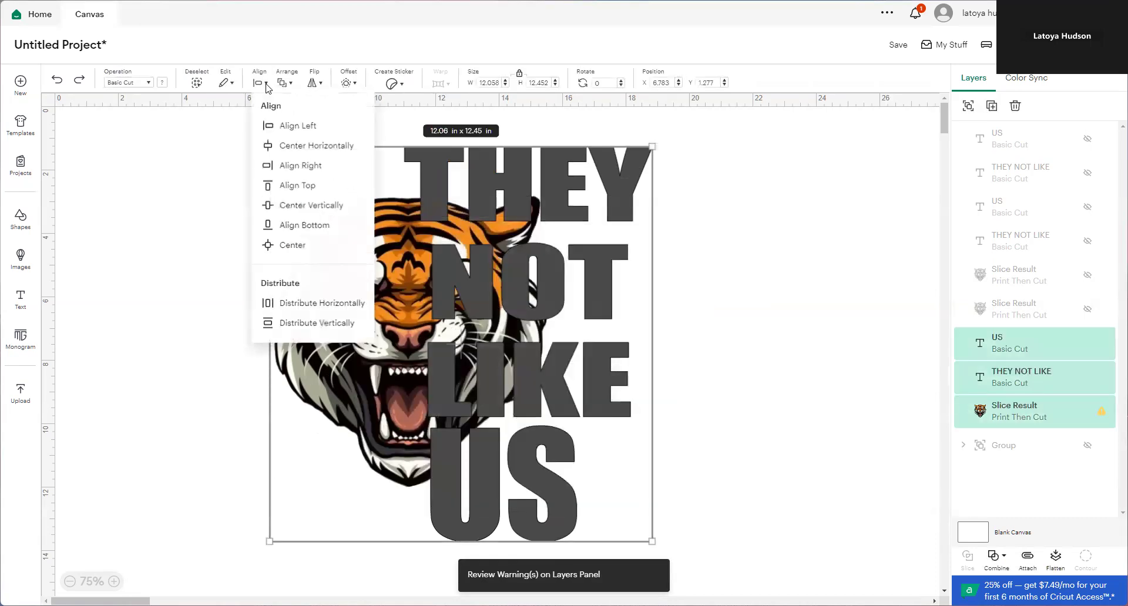
pyautogui.click(276, 147)
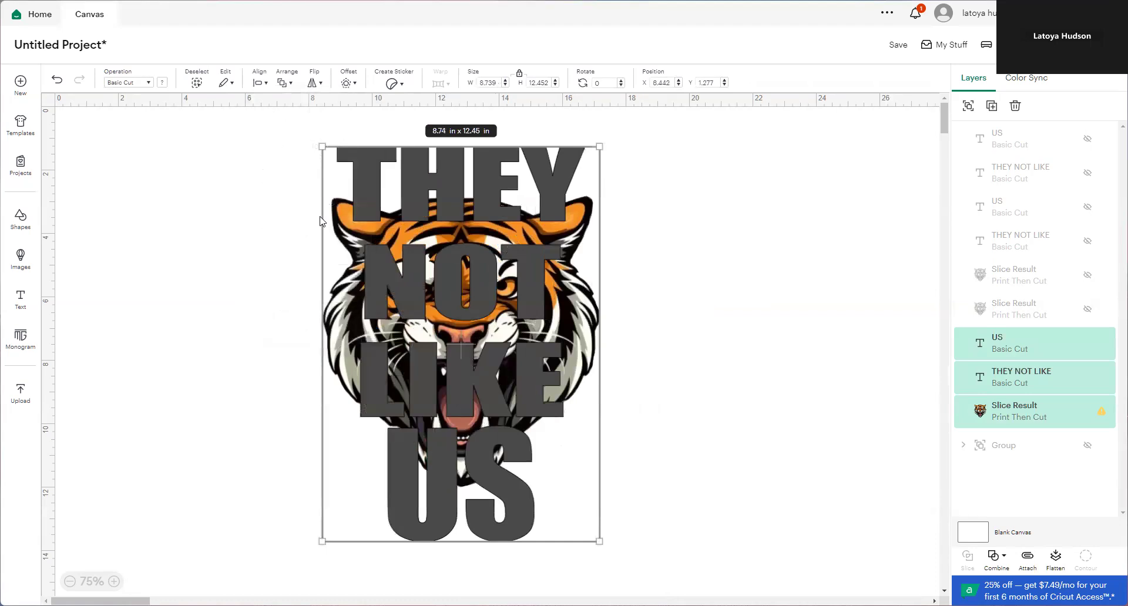
pyautogui.click(778, 427)
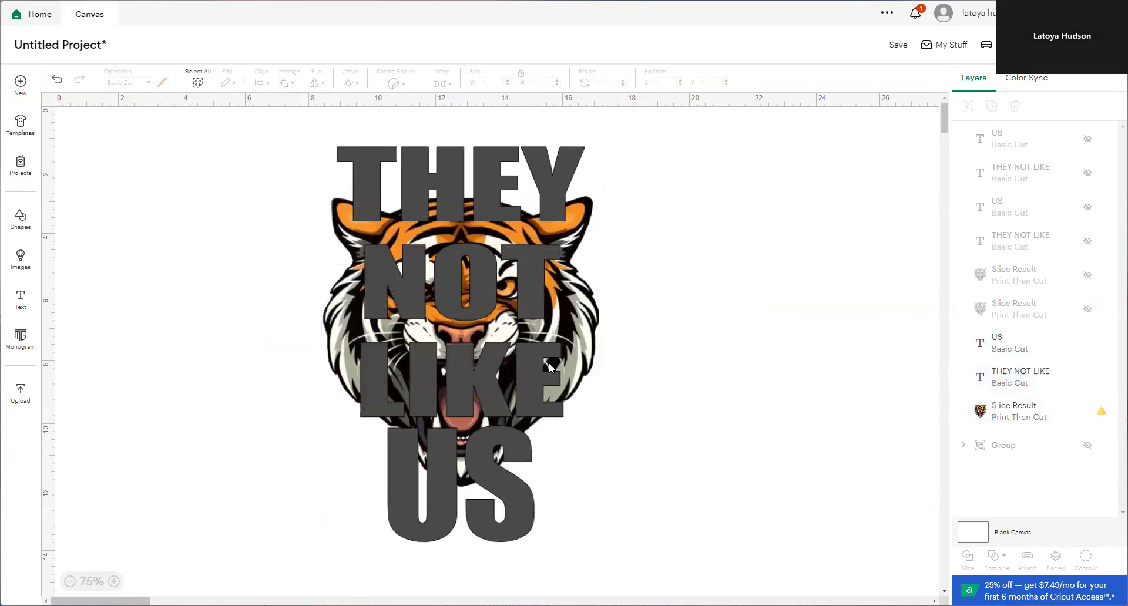
# Step: Try to move the tiger head out from behind the text, undoing the accidental shifts of THEY NOT LIKE
pyautogui.click(1012, 419)
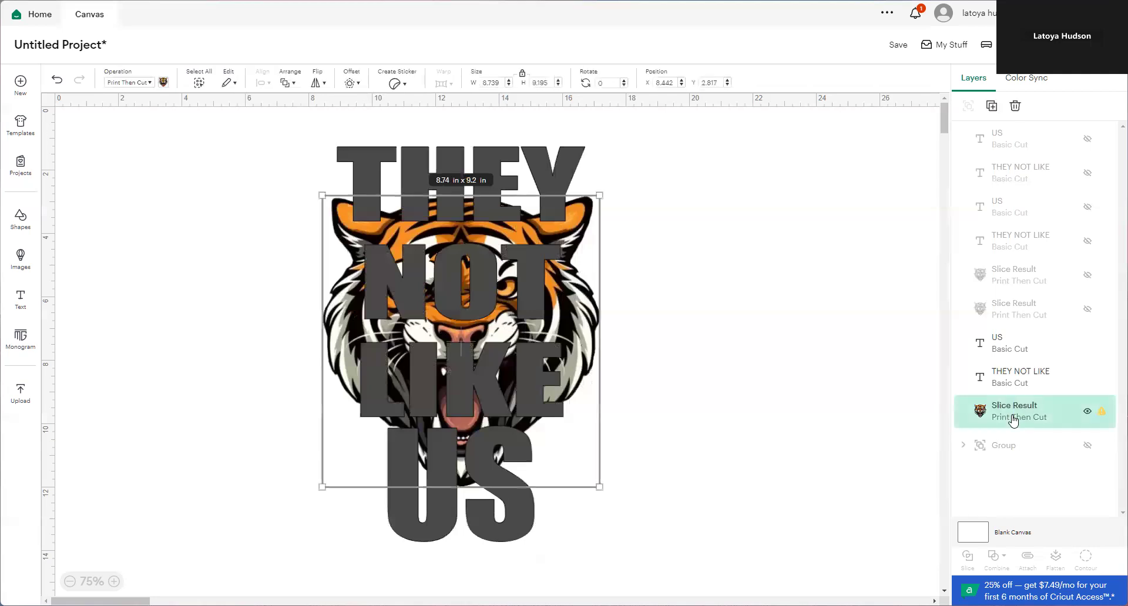
pyautogui.click(327, 333)
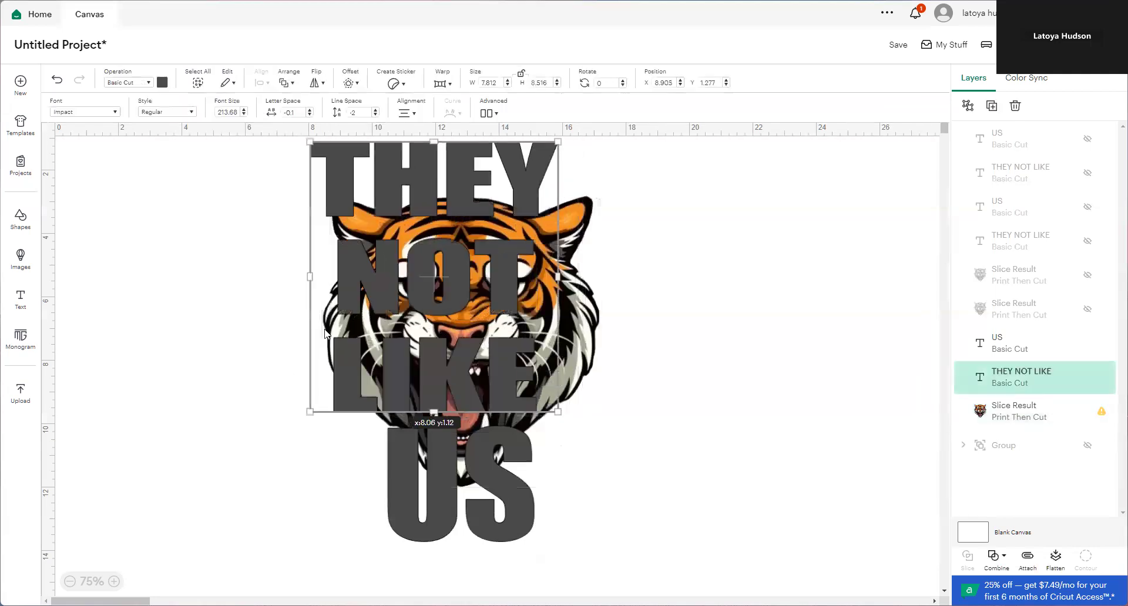
pyautogui.click(326, 334)
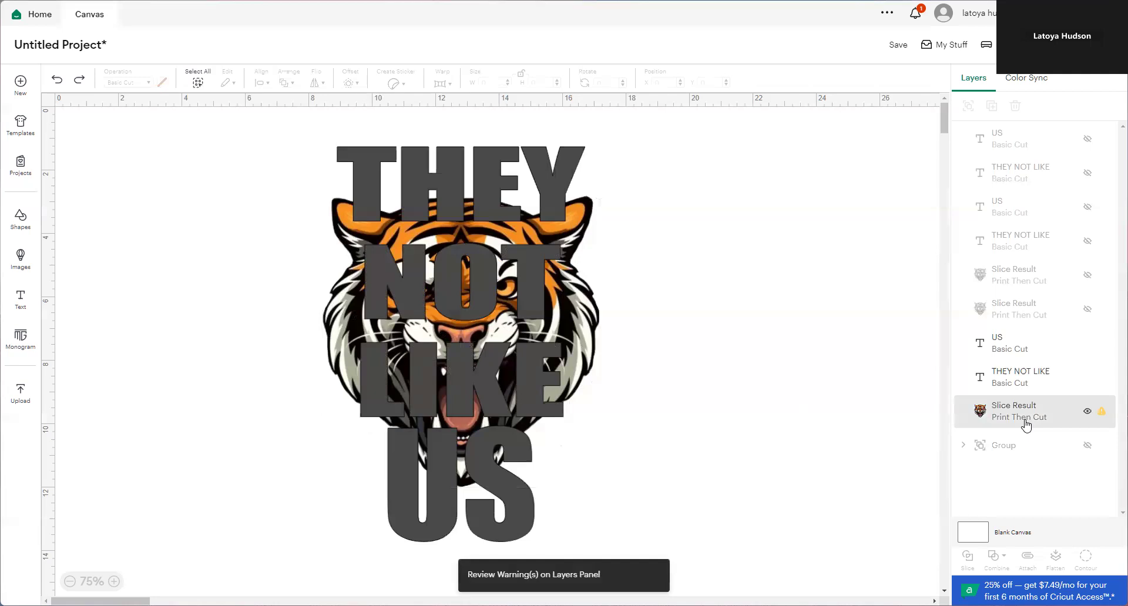
pyautogui.click(970, 418)
pyautogui.moveTo(348, 341); pyautogui.dragTo(317, 342)
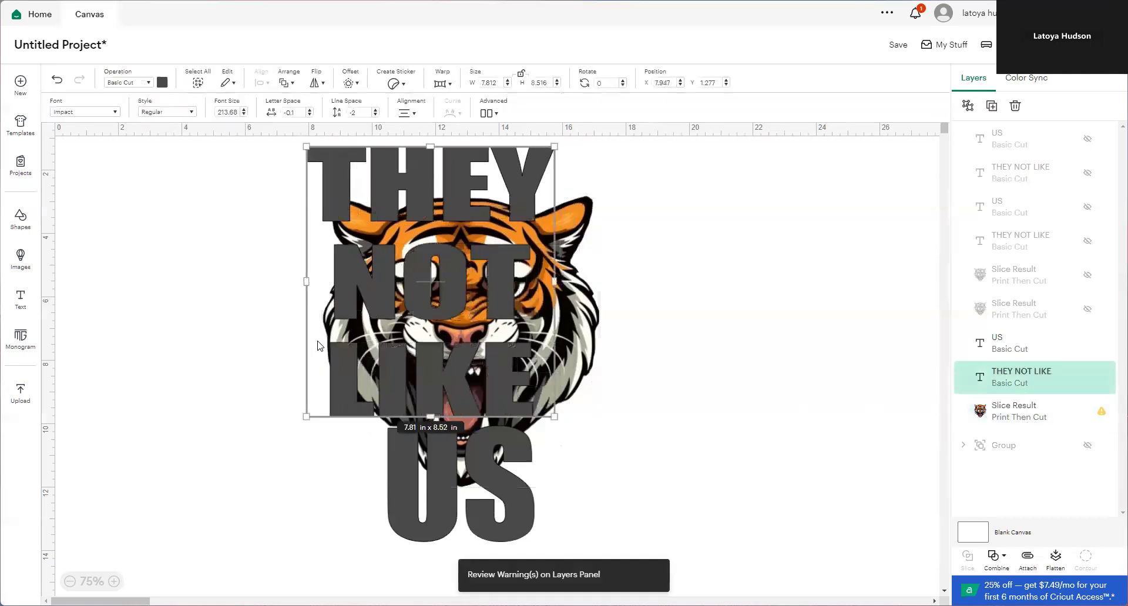
pyautogui.hotkey('ctrl', 'z')
# Step: Try to shift the tiger head together with the THEY NOT LIKE text, and undo the last move
pyautogui.click(975, 422)
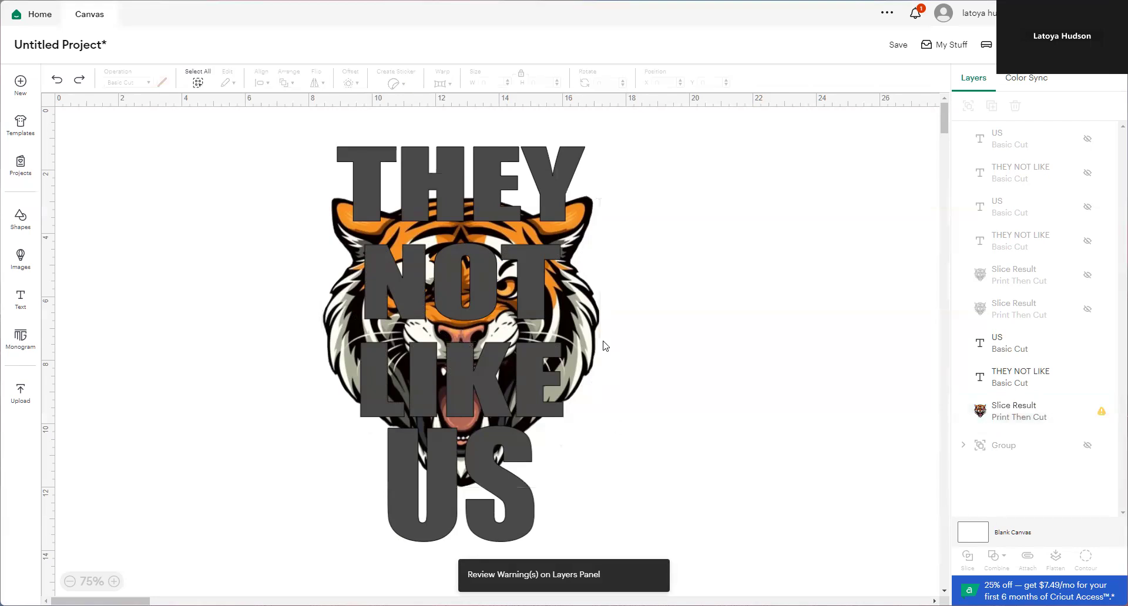
pyautogui.click(598, 326)
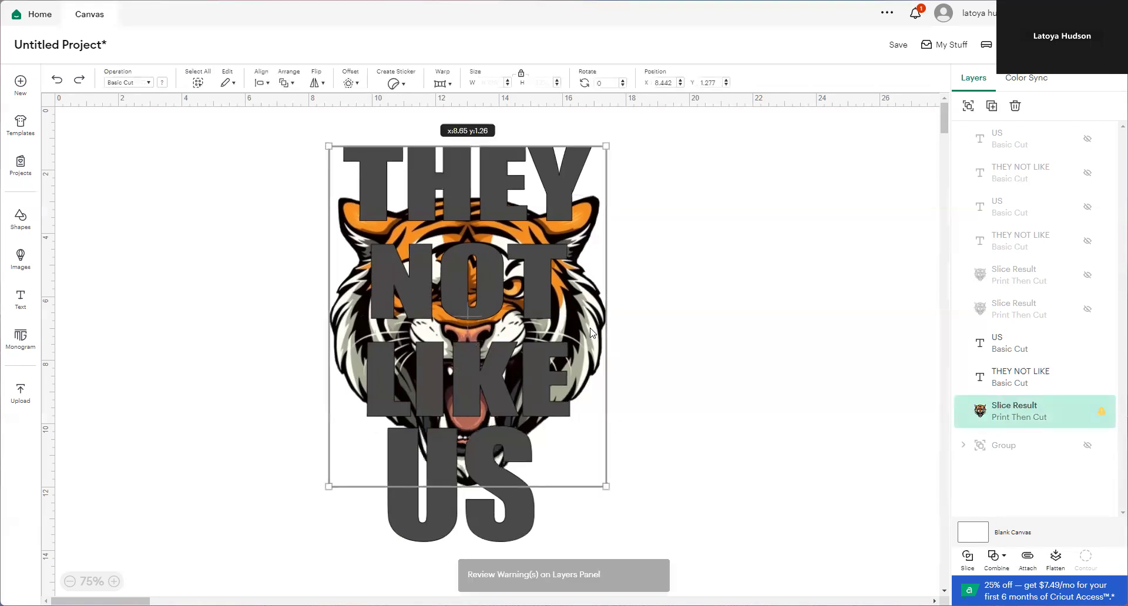
pyautogui.moveTo(585, 333); pyautogui.dragTo(557, 335)
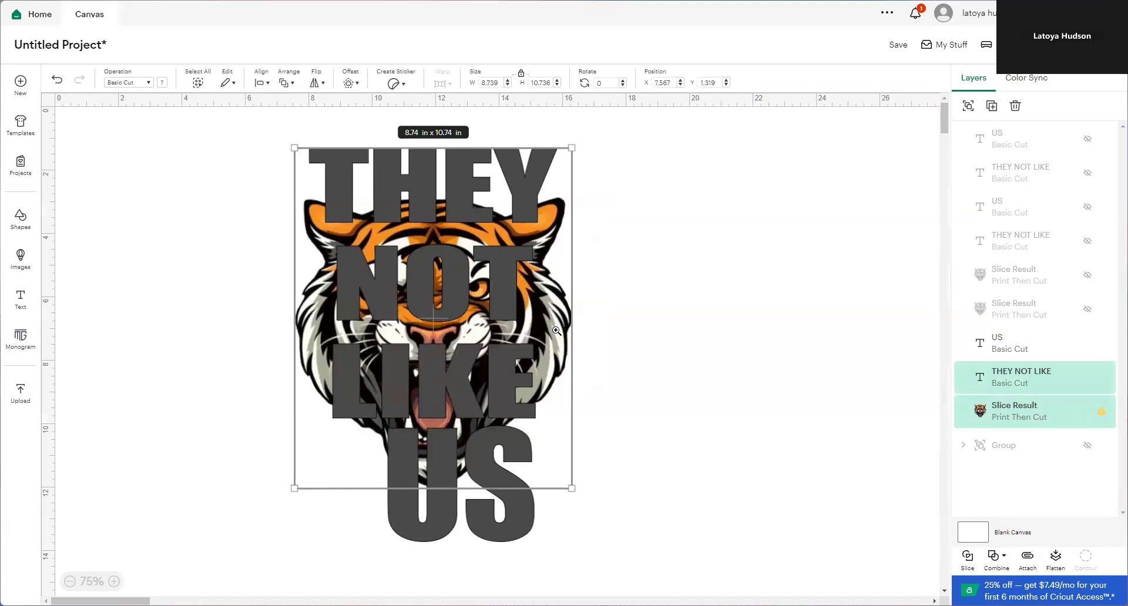
pyautogui.hotkey('ctrl', 'z')
# Step: Move the tiger head to about X 2.9, Y 2.8, and place the THEY NOT LIKE text over its edge at about Y 1.4
pyautogui.click(969, 417)
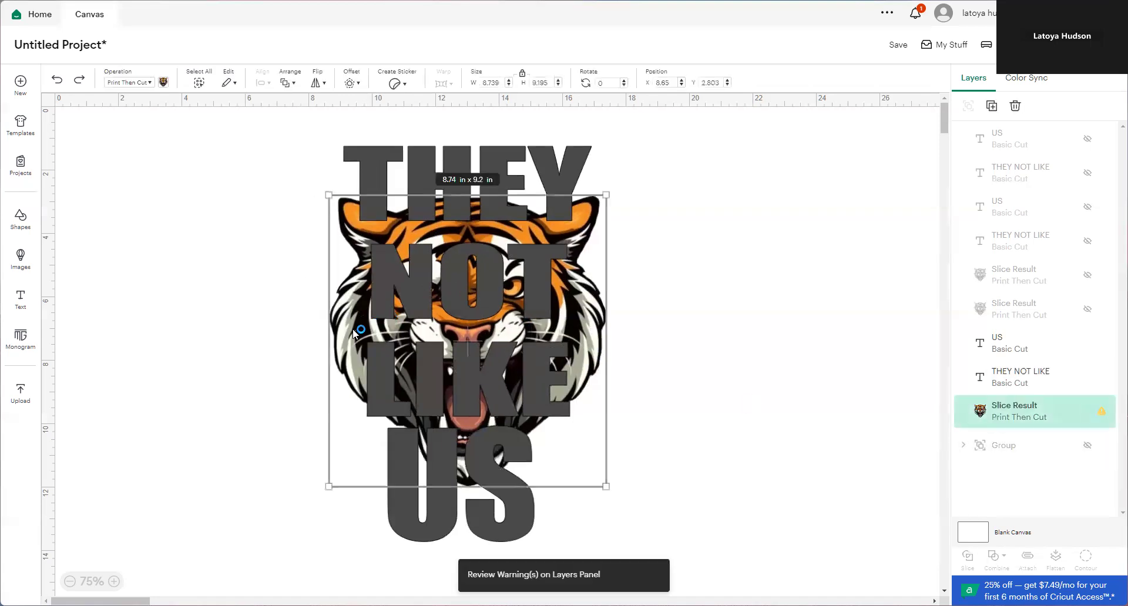
pyautogui.hotkey('ctrl', 'y')
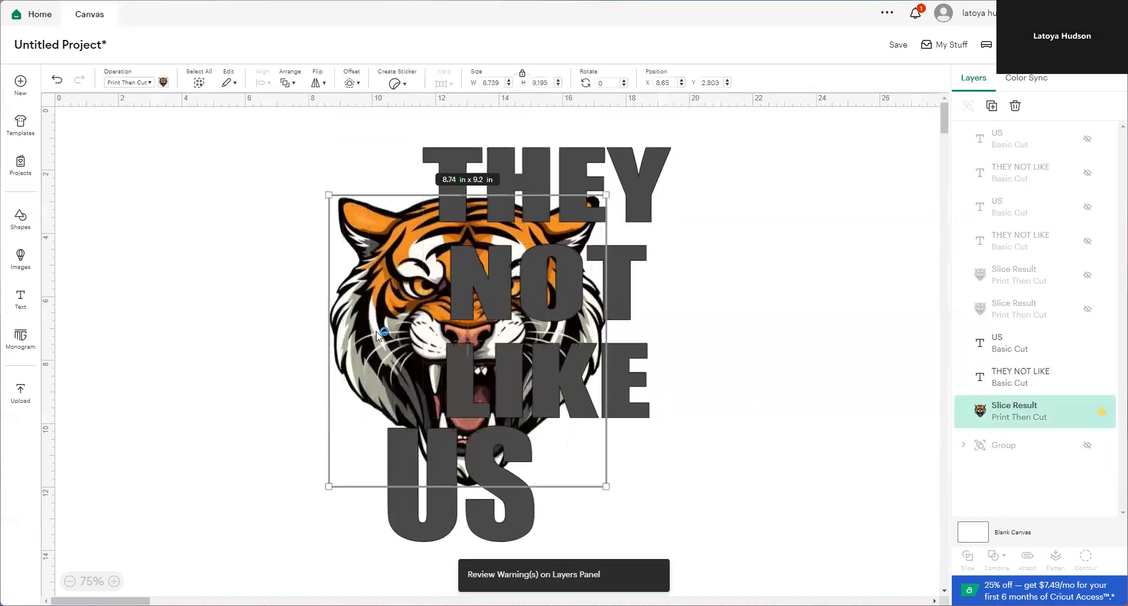
pyautogui.moveTo(375, 331); pyautogui.dragTo(194, 330)
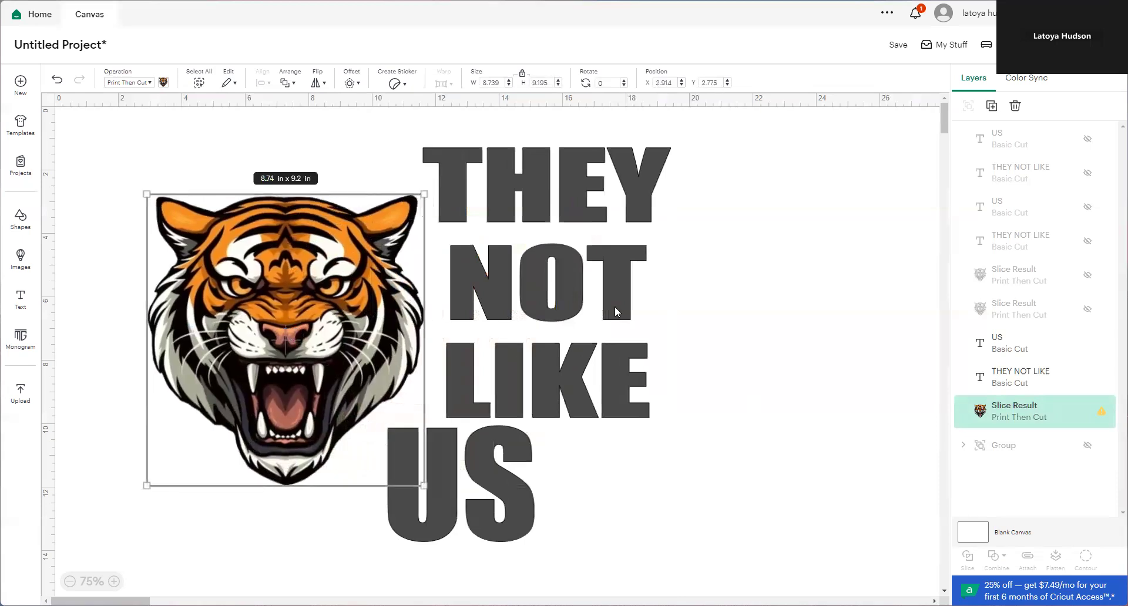
pyautogui.moveTo(614, 311); pyautogui.dragTo(535, 320)
pyautogui.click(666, 422)
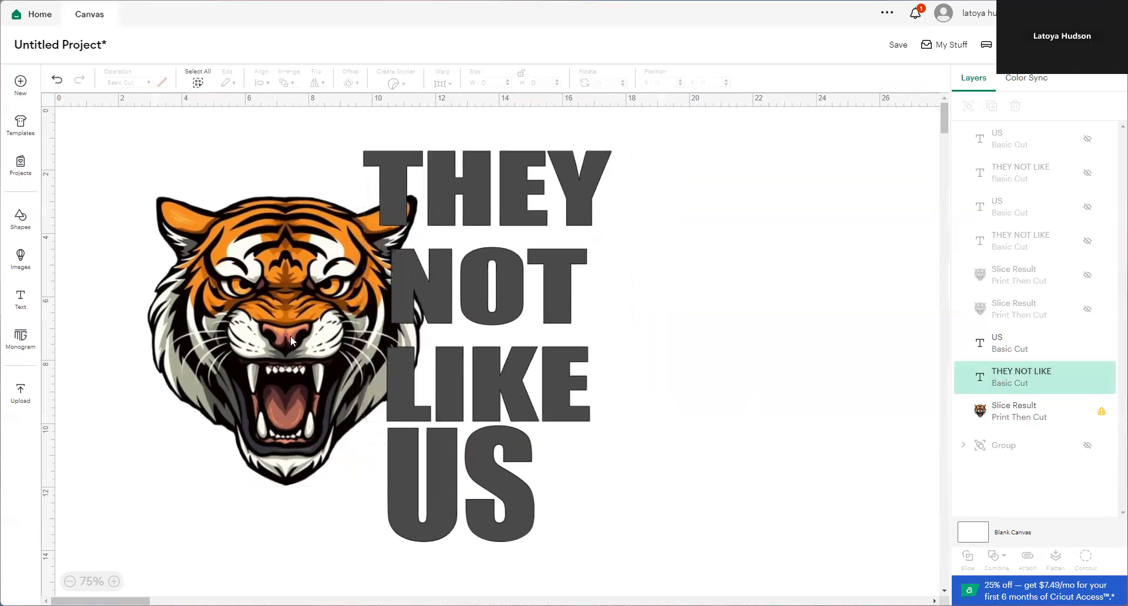
# Step: Bring the tiger head to the front, move it over the text to about X 5.7, Y 2.4, and deselect it
pyautogui.click(294, 333)
pyautogui.rightClick(294, 332)
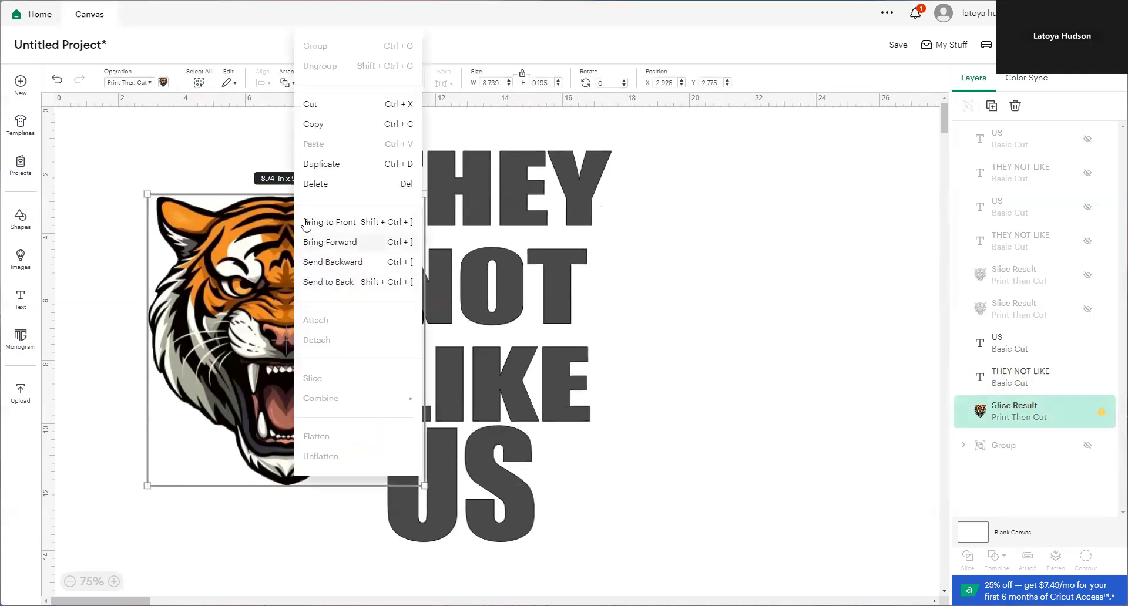
pyautogui.click(338, 229)
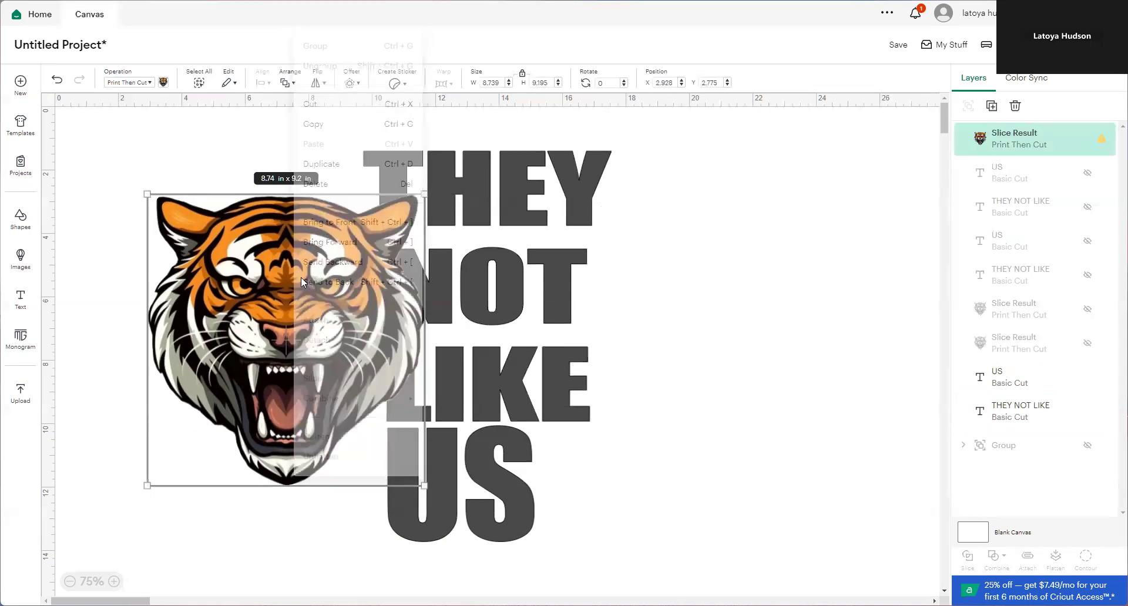
pyautogui.moveTo(294, 303); pyautogui.dragTo(381, 290)
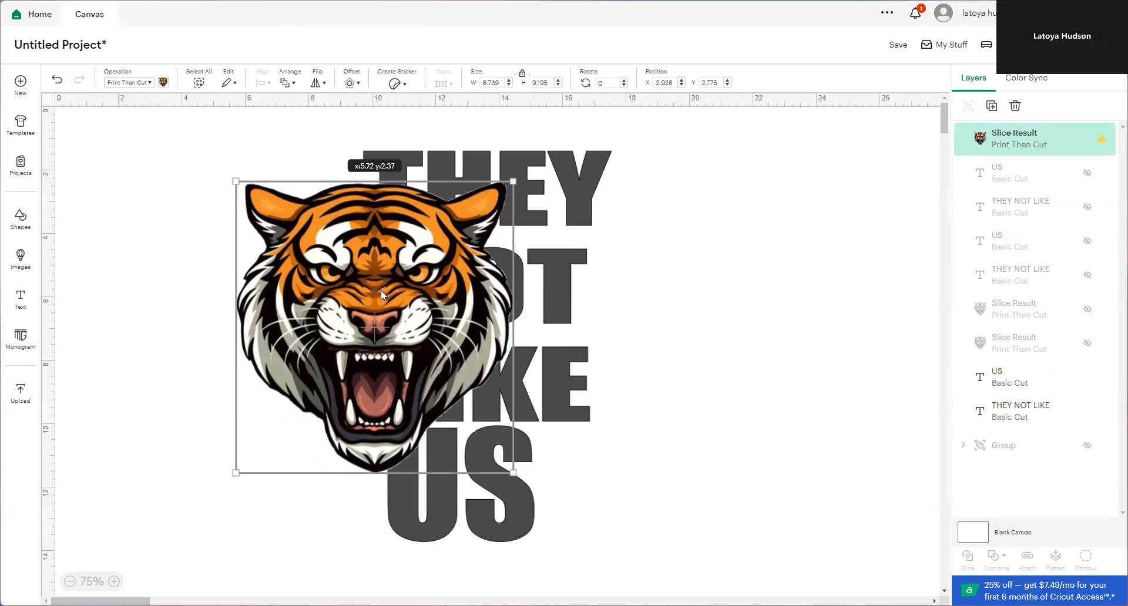
pyautogui.moveTo(381, 291); pyautogui.dragTo(382, 290)
pyautogui.click(730, 442)
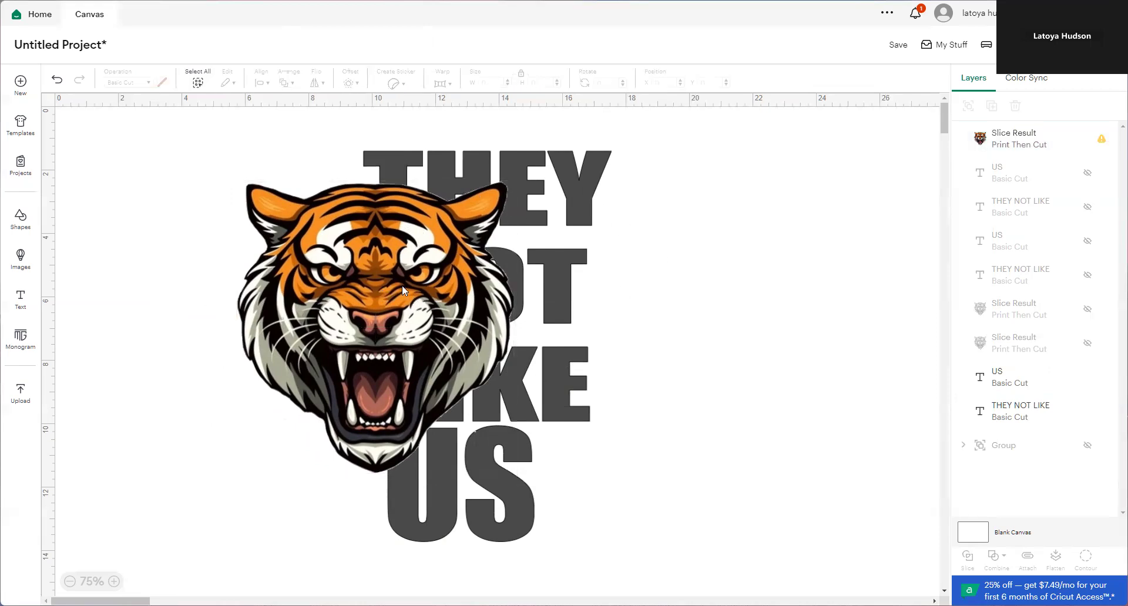
# Step: Select the tiger head and the visible THEY NOT LIKE text, and slice them with each other
pyautogui.moveTo(653, 396); pyautogui.dragTo(483, 203)
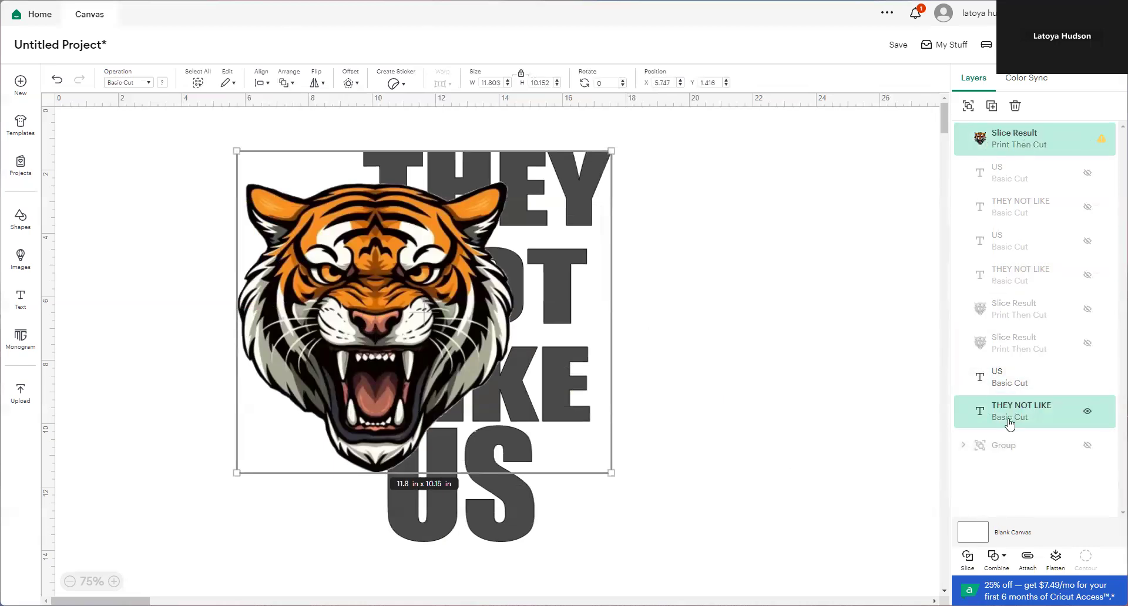
pyautogui.click(965, 561)
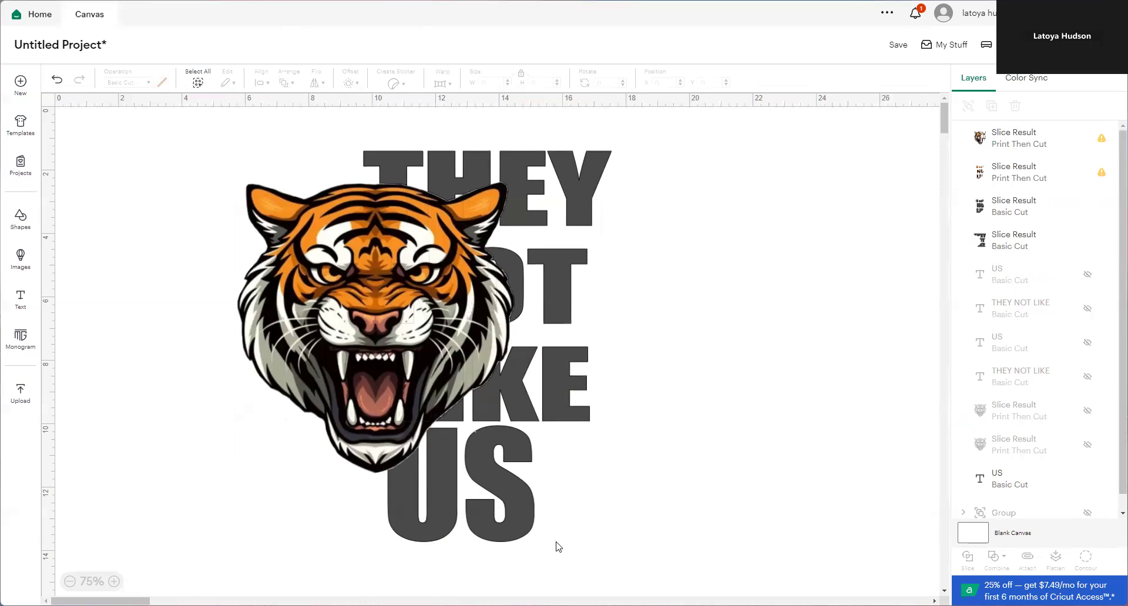
# Step: Slice the tiger head with the US text, then move the leftover tiger head piece off the letters and delete it
pyautogui.moveTo(538, 558); pyautogui.dragTo(378, 445)
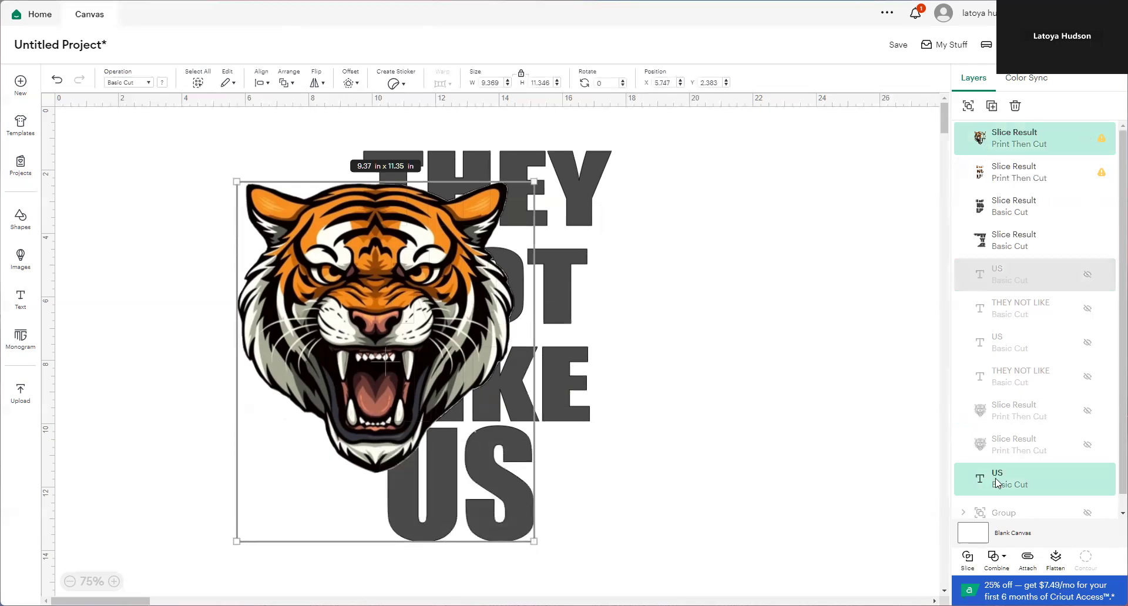
pyautogui.click(969, 561)
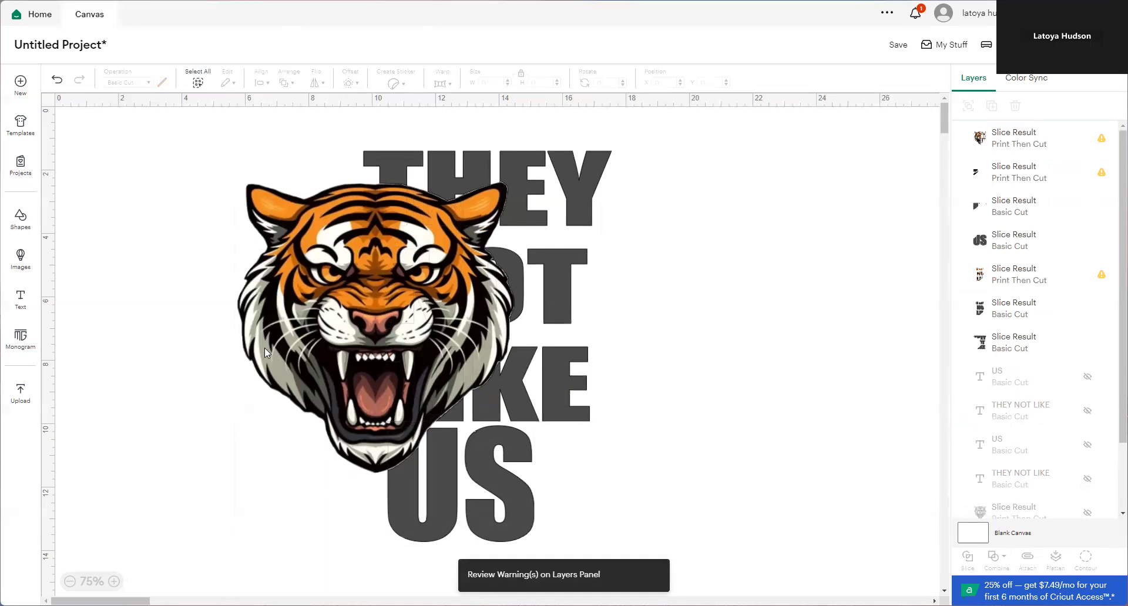
pyautogui.click(271, 320)
pyautogui.moveTo(301, 315); pyautogui.dragTo(154, 321)
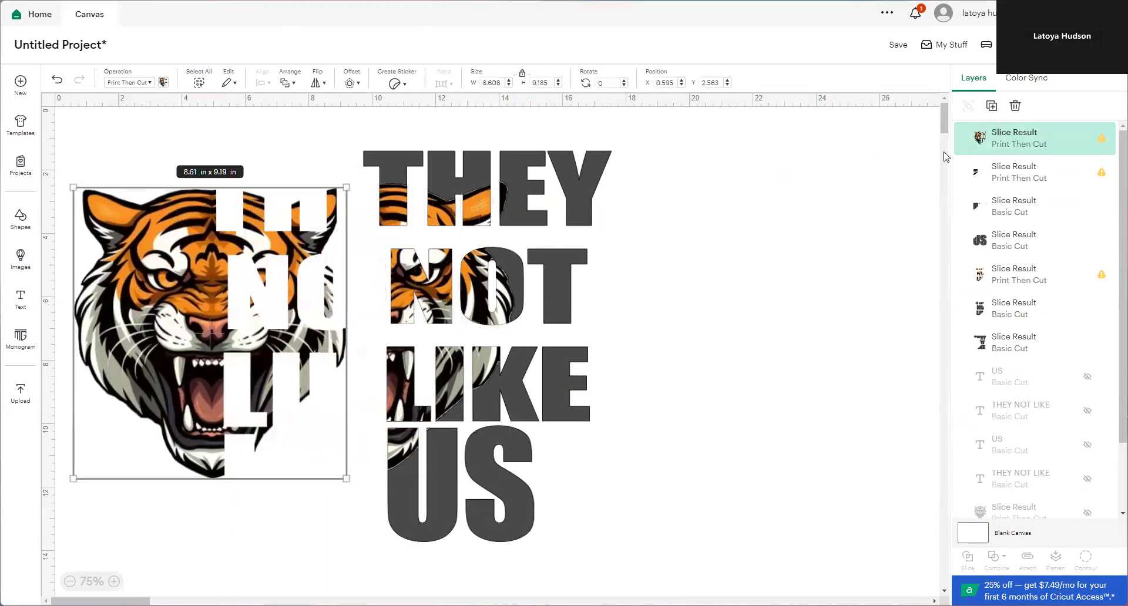
pyautogui.click(1016, 107)
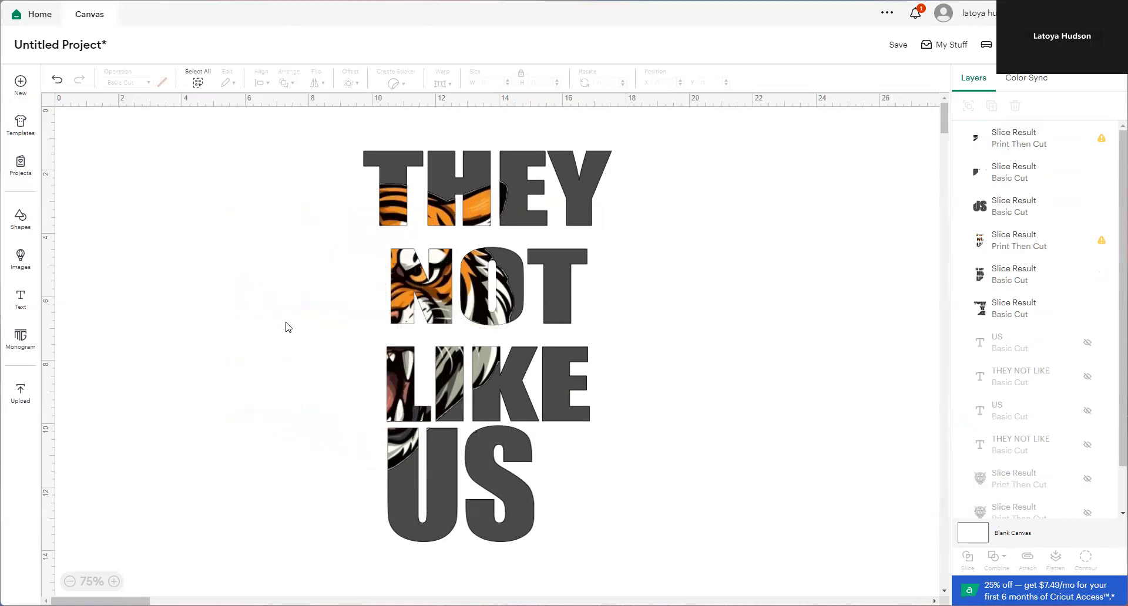
# Step: Delete the leftover dark THEY NOT LIKE and US text pieces around the tiger-filled letters
pyautogui.click(552, 188)
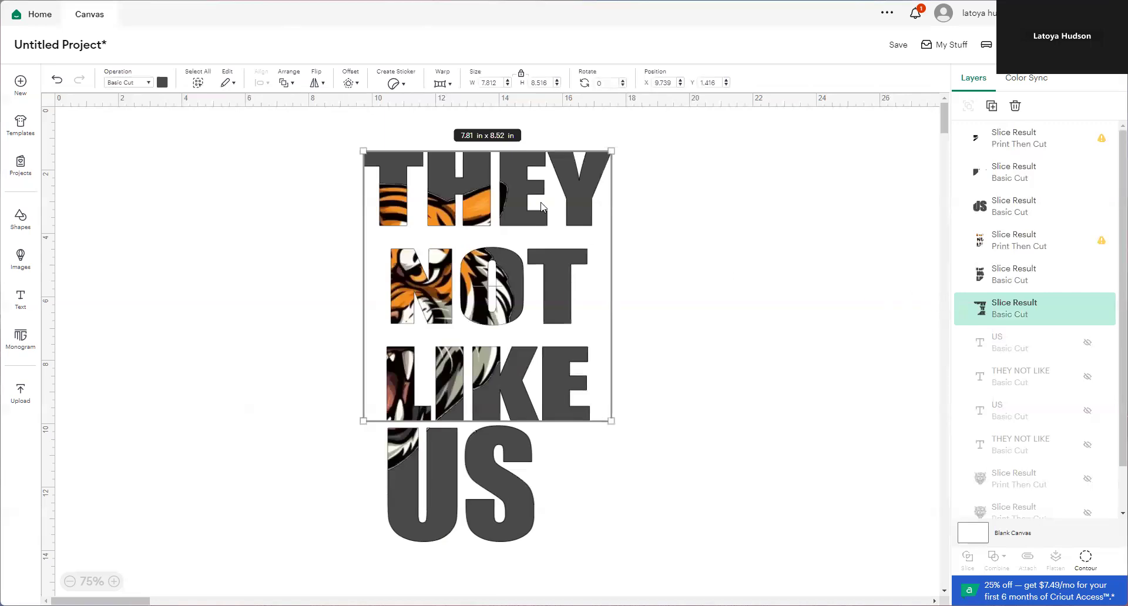
pyautogui.moveTo(540, 206); pyautogui.dragTo(683, 207)
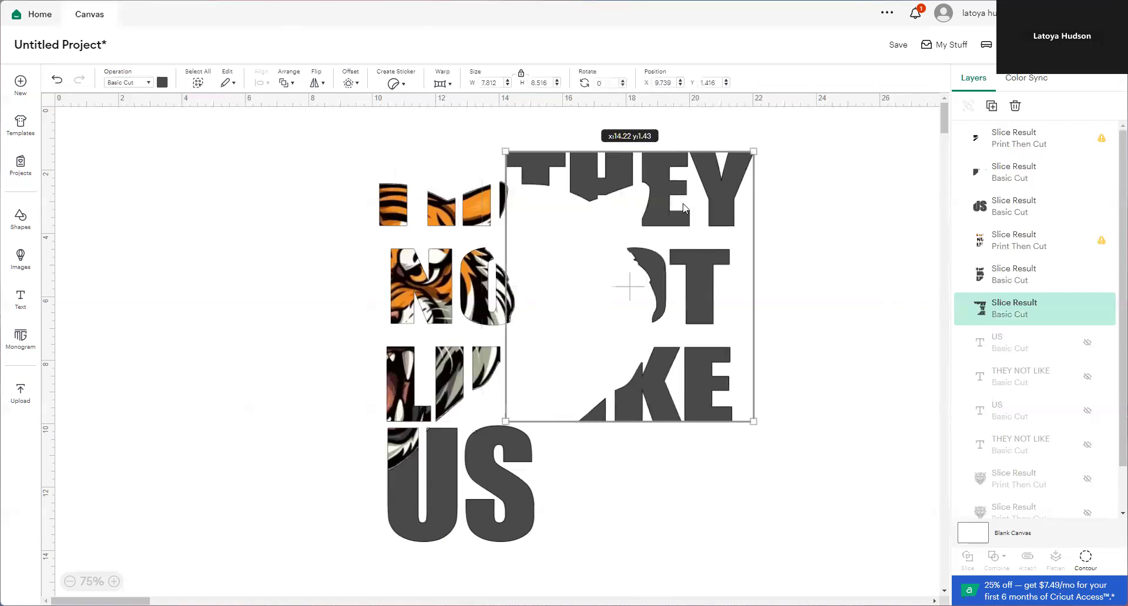
pyautogui.click(1019, 107)
pyautogui.click(536, 458)
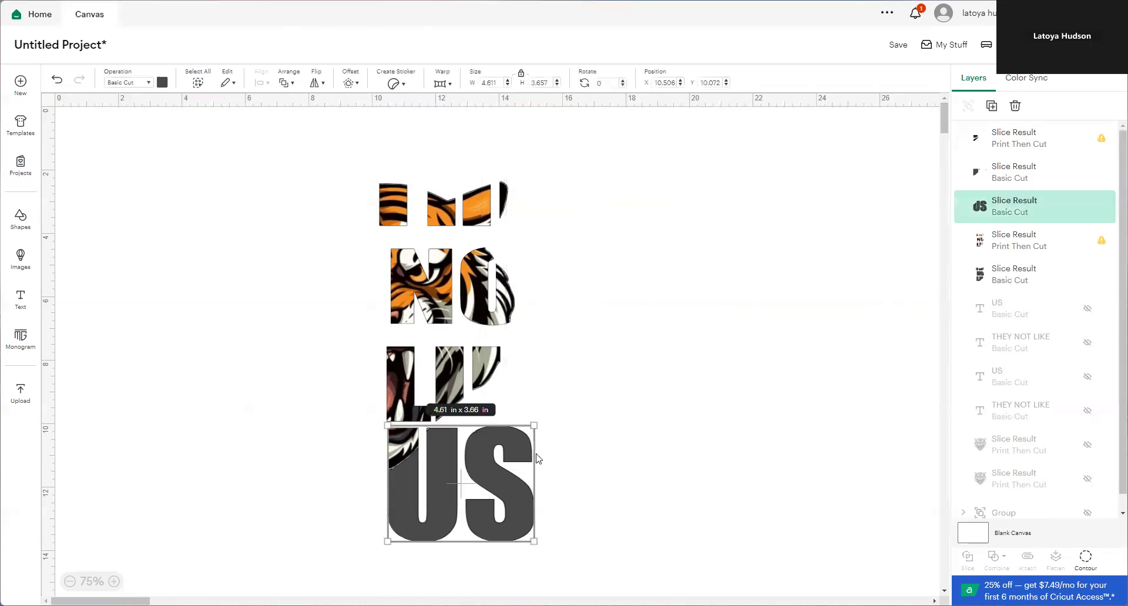
pyautogui.click(1015, 106)
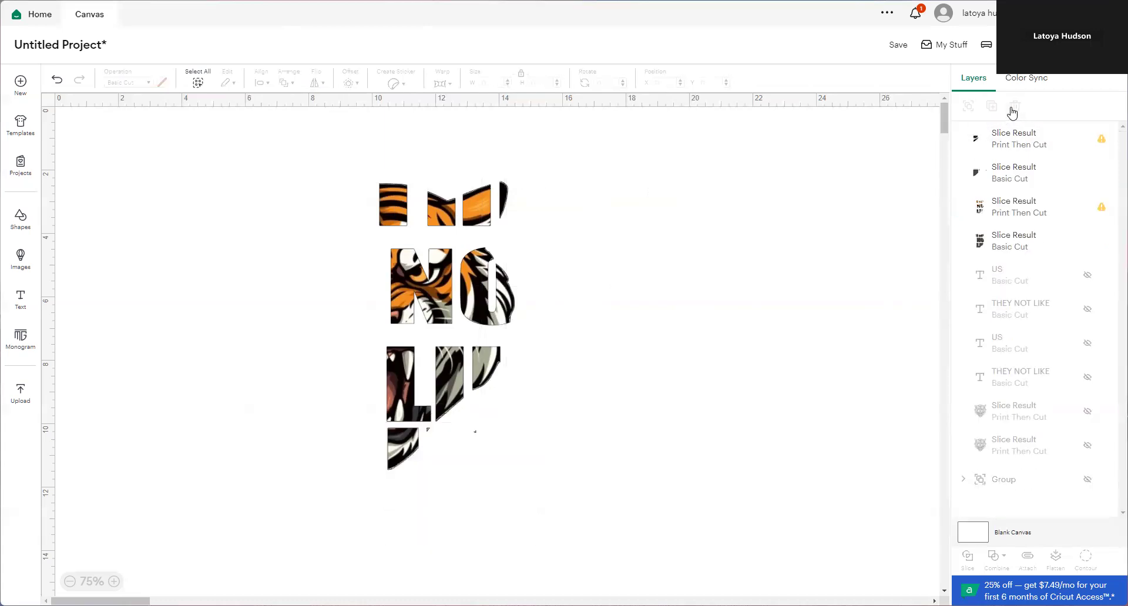
# Step: Delete the two remaining Basic Cut slice results that lie behind the tiger-filled letters
pyautogui.click(1009, 171)
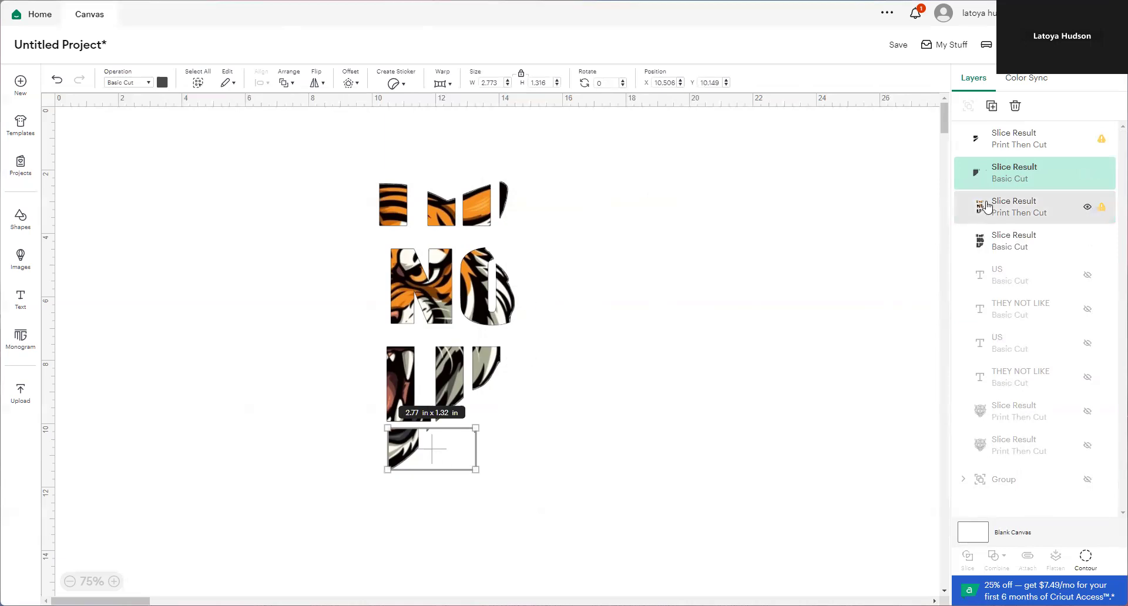
pyautogui.click(1087, 177)
pyautogui.click(1087, 176)
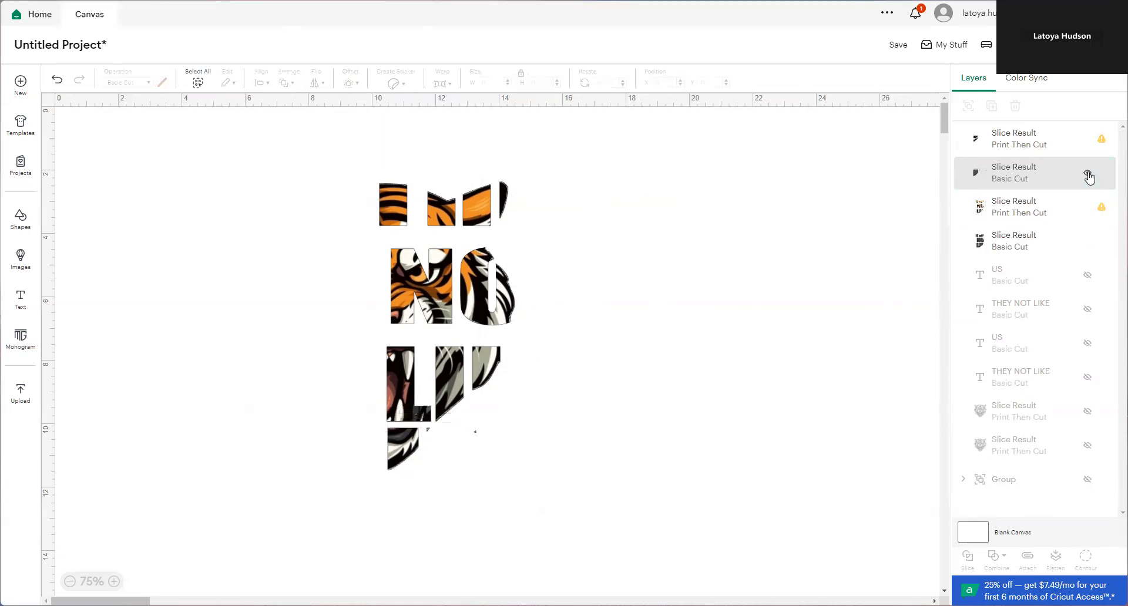
pyautogui.click(1020, 184)
pyautogui.click(1015, 106)
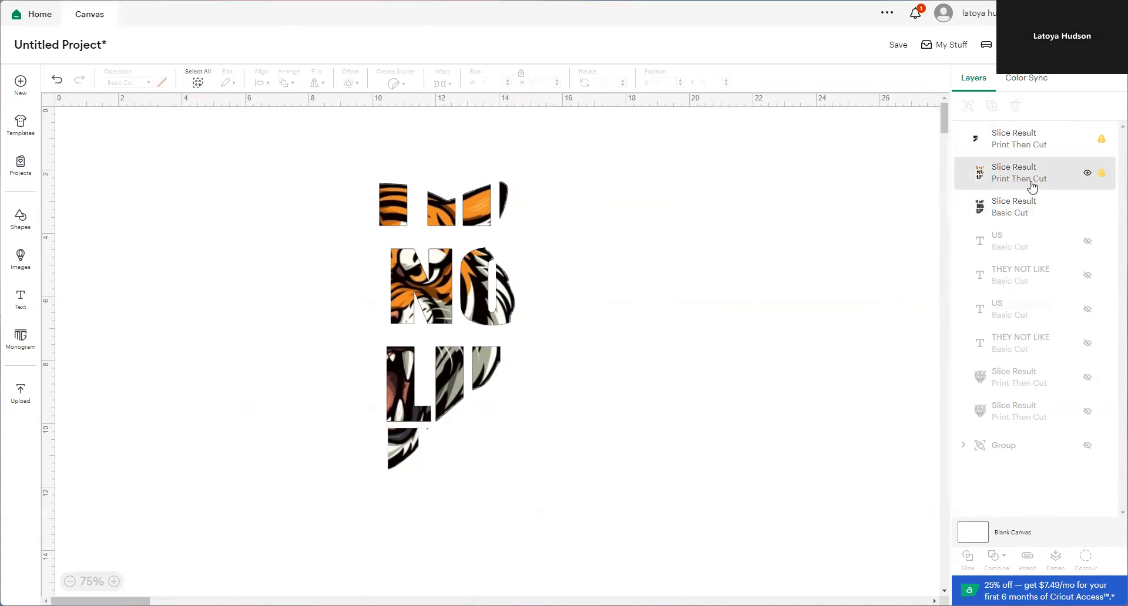
pyautogui.click(1014, 214)
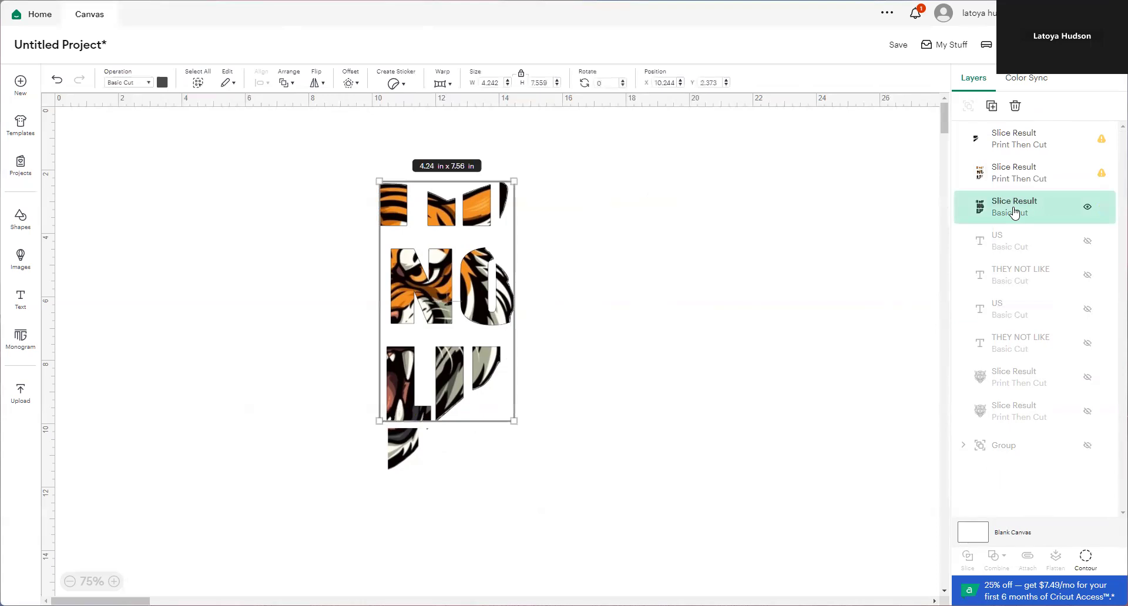
pyautogui.click(1015, 109)
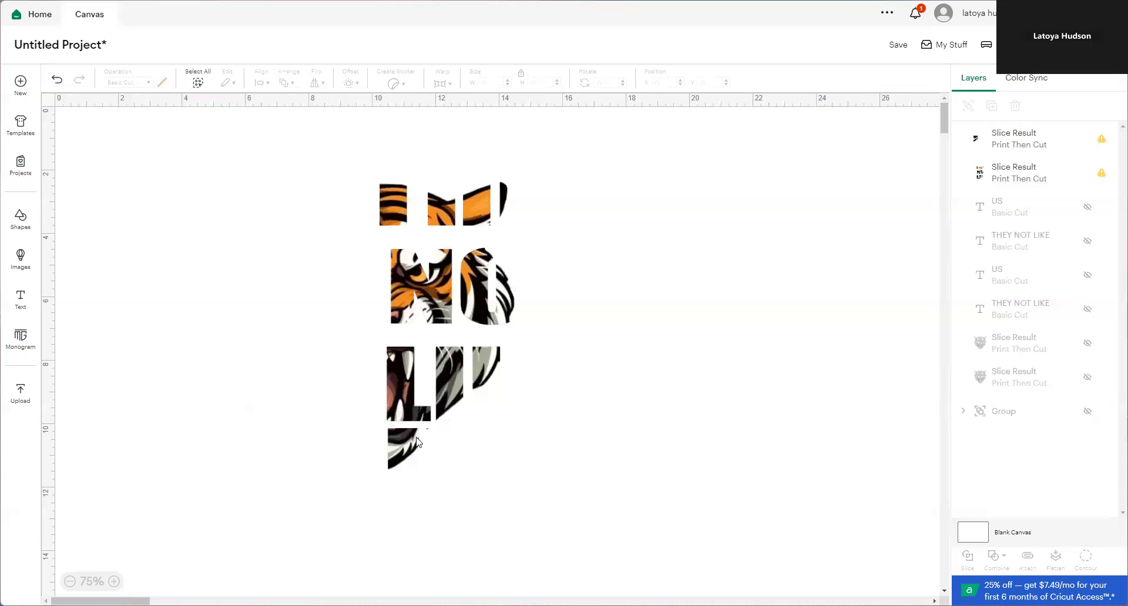
# Step: Show one hidden THEY NOT LIKE and one US text, and align them with the tiger-filled letters at about X 9.7, Y 1.4 and X 10.5, Y 10.1
pyautogui.click(1088, 309)
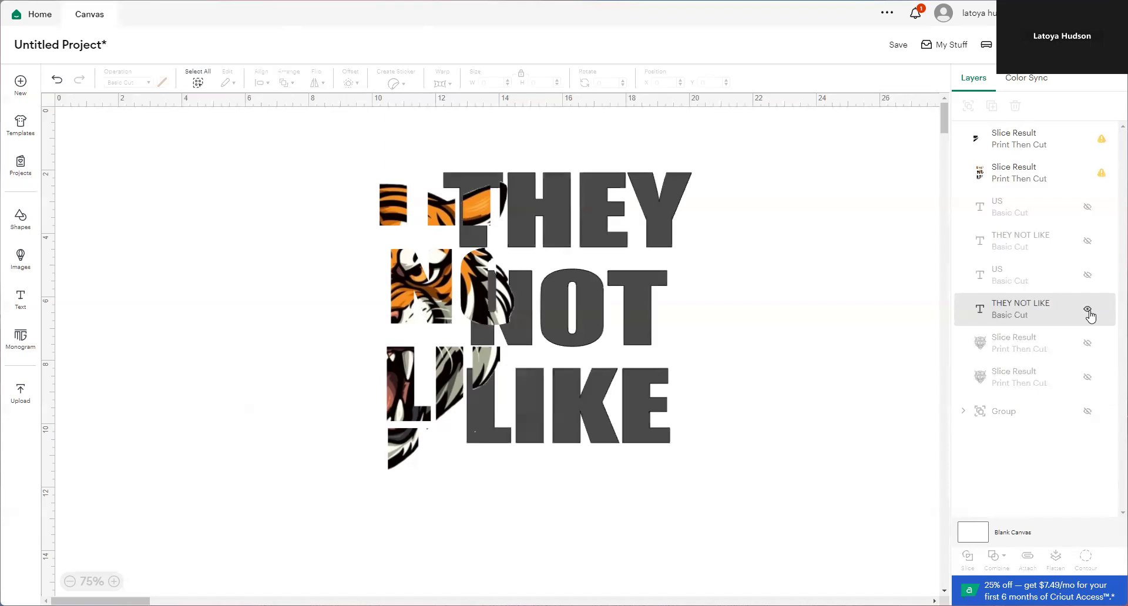
pyautogui.click(1088, 275)
pyautogui.click(1082, 279)
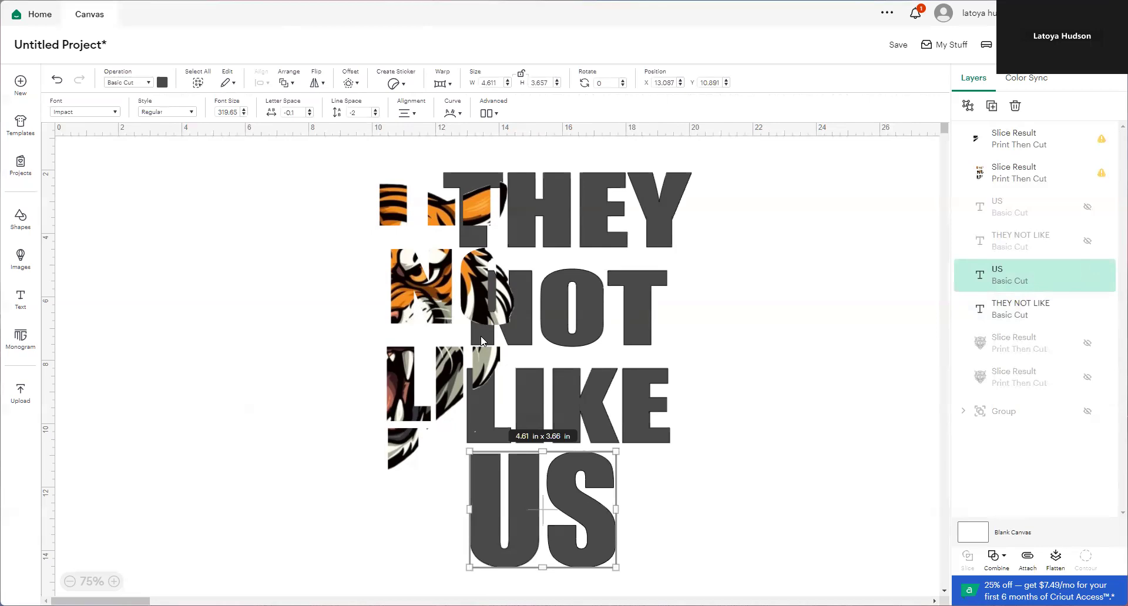
pyautogui.click(625, 322)
pyautogui.moveTo(642, 323); pyautogui.dragTo(564, 302)
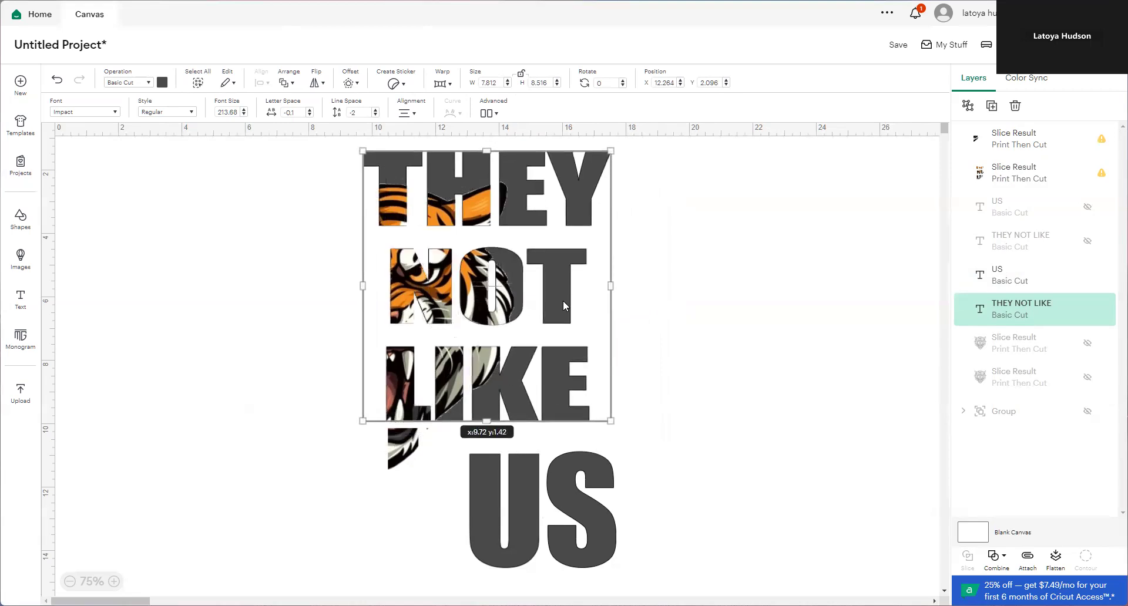
pyautogui.click(699, 440)
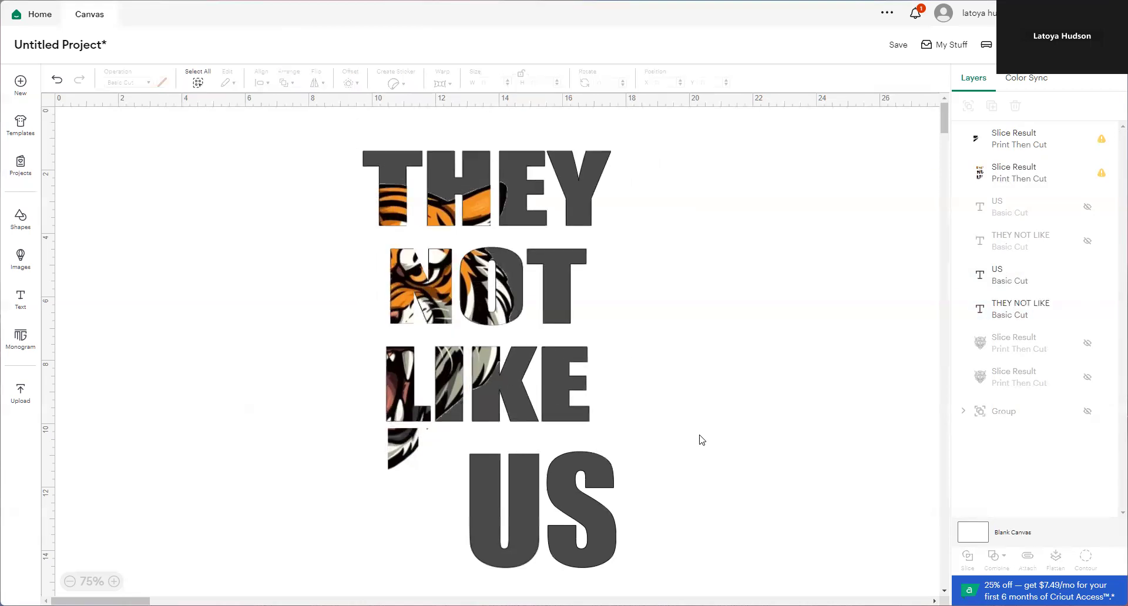
pyautogui.click(590, 548)
pyautogui.moveTo(590, 548); pyautogui.dragTo(508, 520)
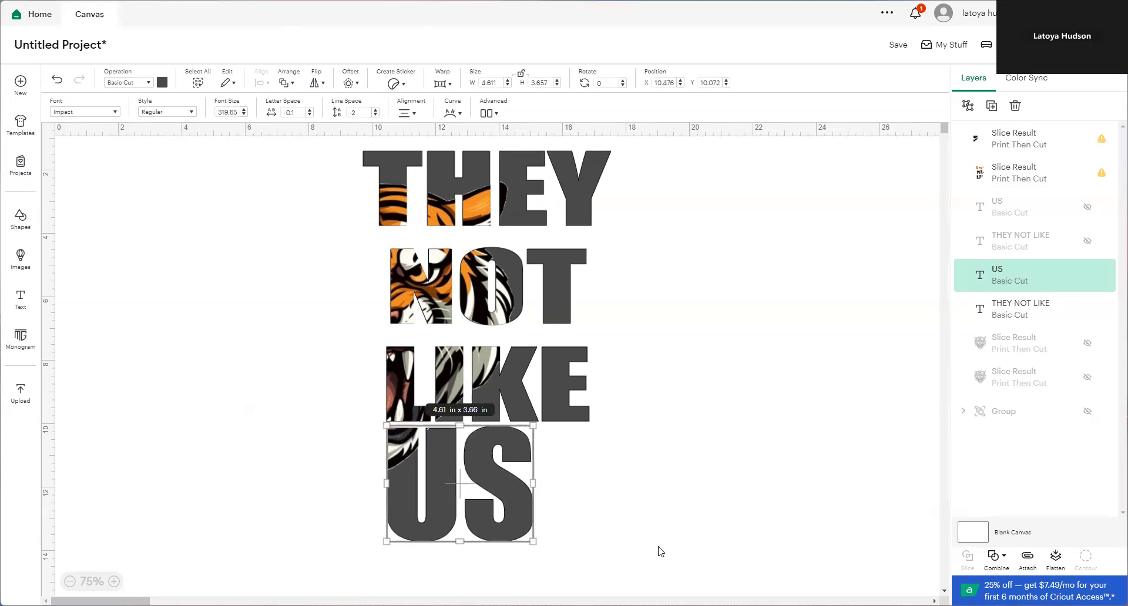
pyautogui.click(659, 550)
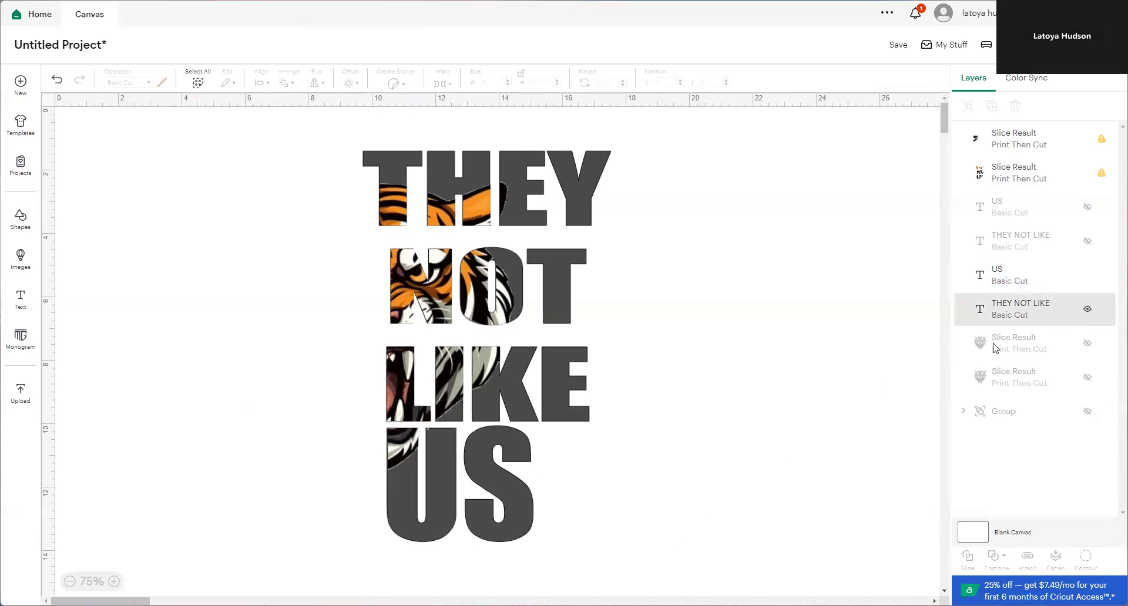
# Step: Show a hidden tiger head, move it over the tiger-filled letters to about X 5.8, Y 2.4, and bring it to the front
pyautogui.click(1087, 343)
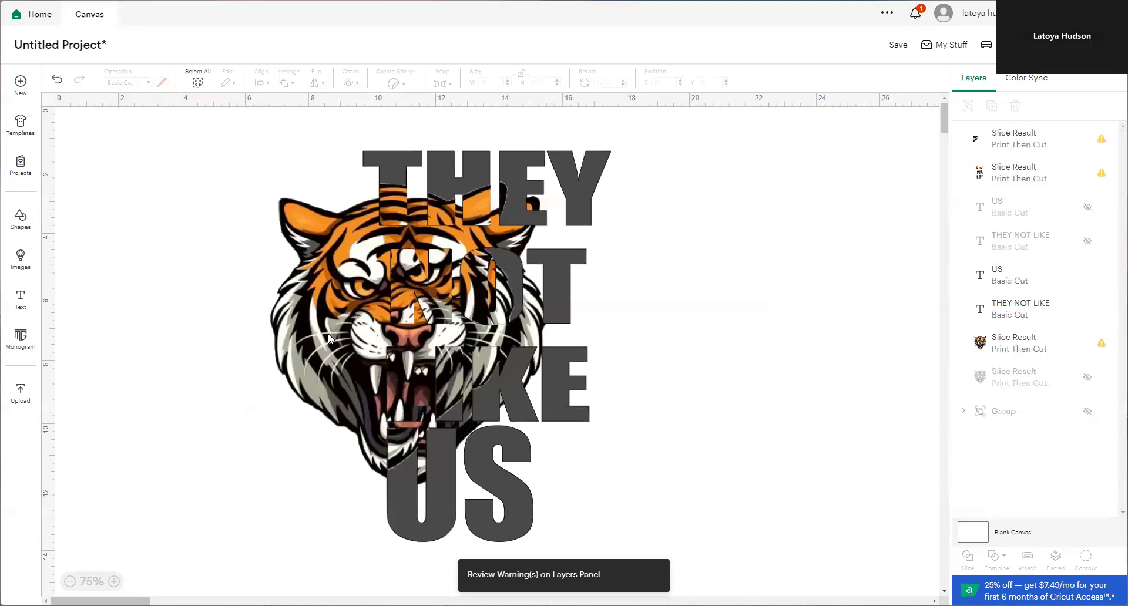
pyautogui.click(1014, 352)
pyautogui.moveTo(345, 346); pyautogui.dragTo(319, 326)
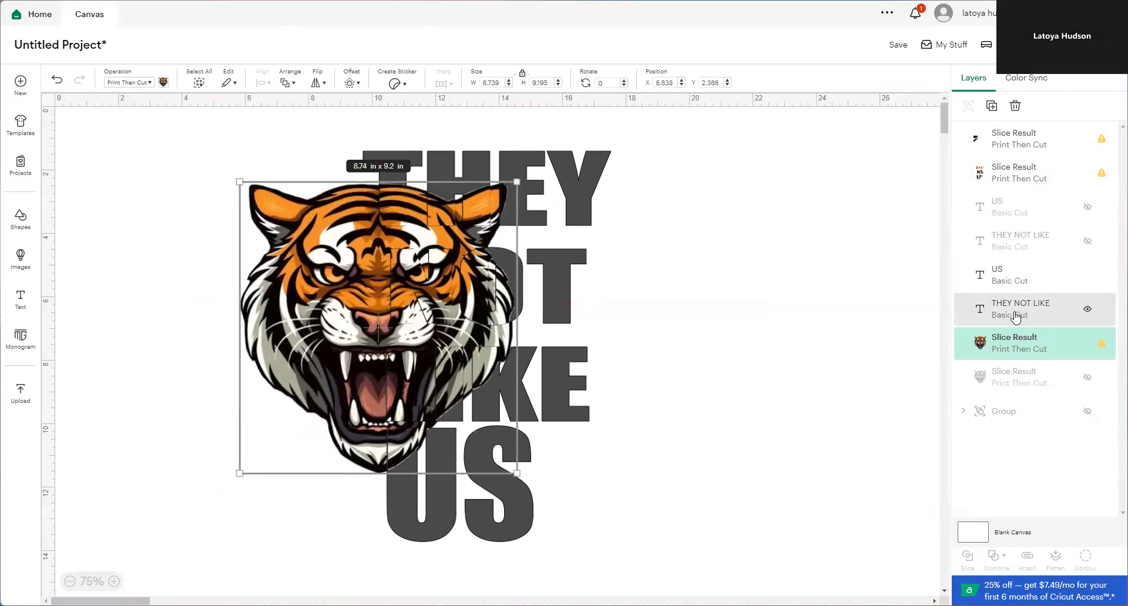
pyautogui.click(749, 410)
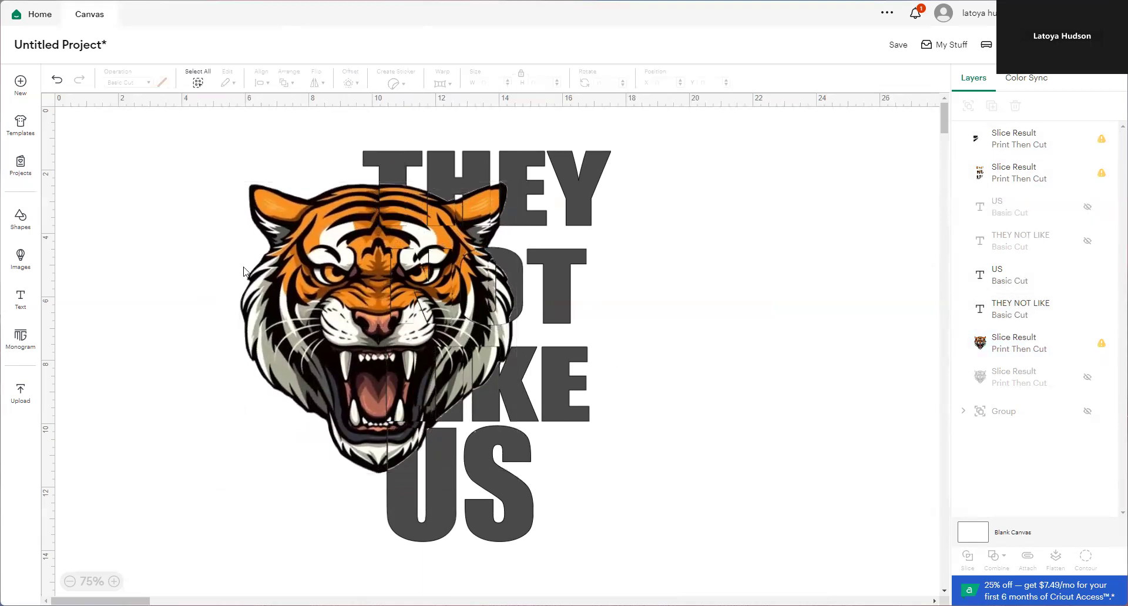
pyautogui.rightClick(272, 289)
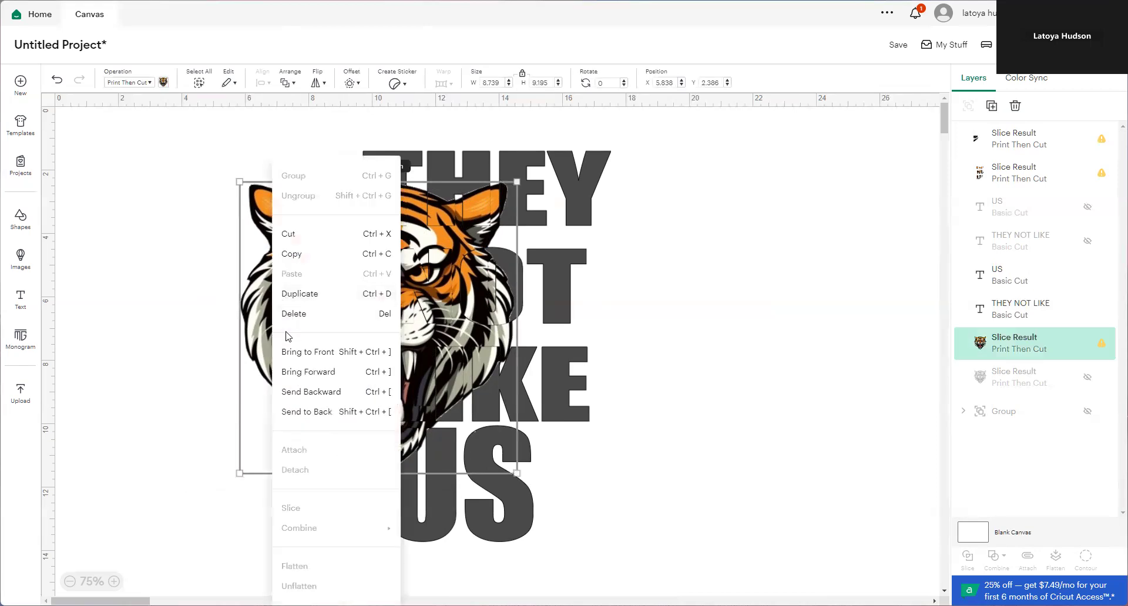
pyautogui.click(305, 357)
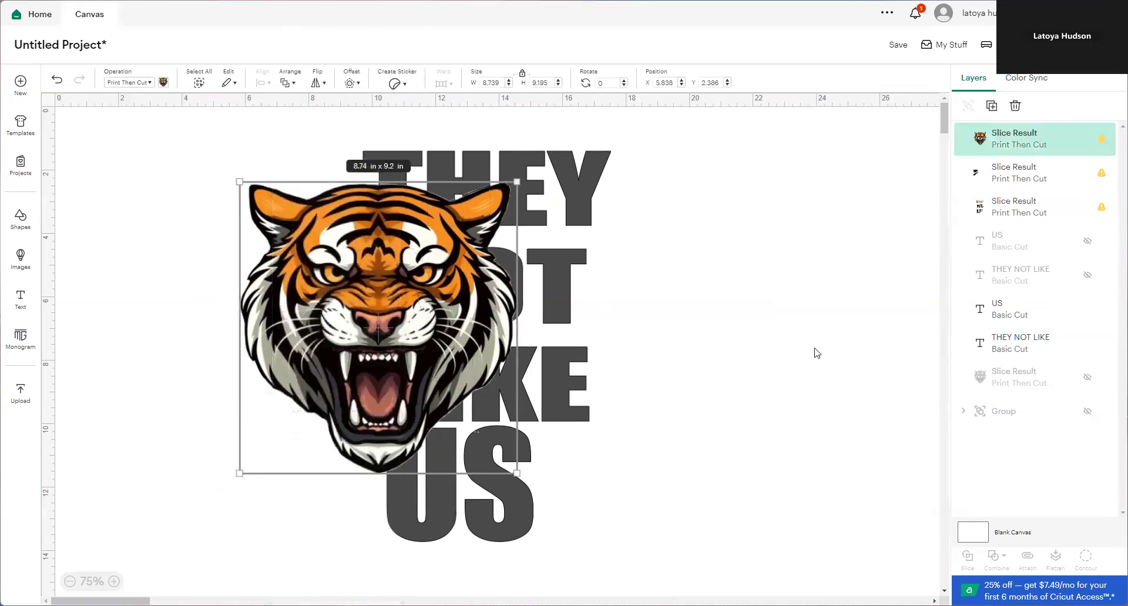
pyautogui.click(768, 364)
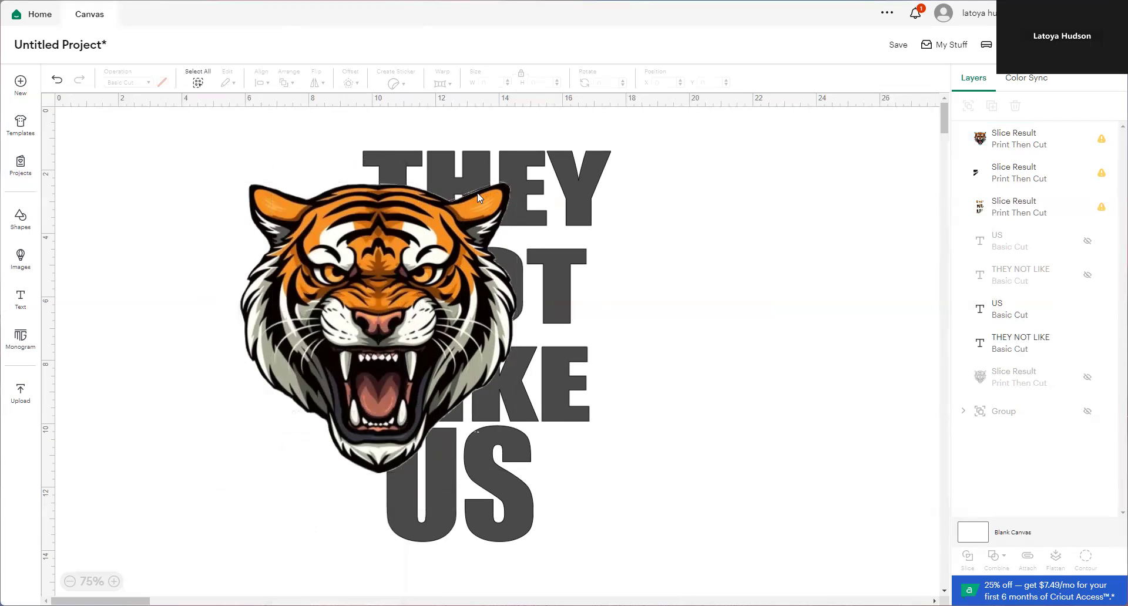
# Step: Fine-tune the tiger head's position over the letters to about X 5.80, Y 2.37, and deselect it
pyautogui.click(404, 303)
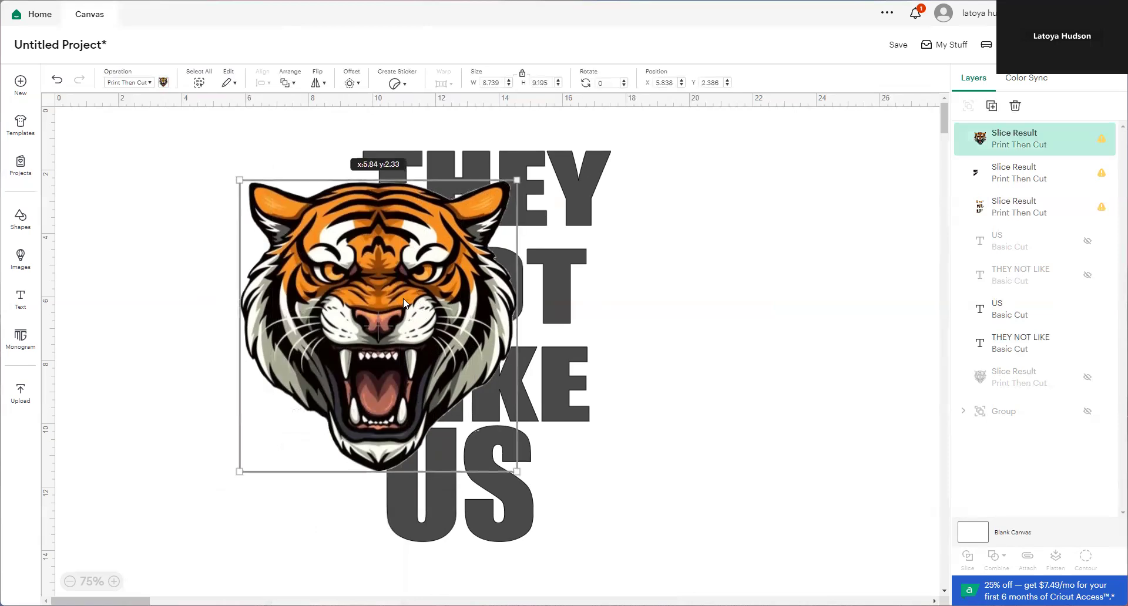
pyautogui.moveTo(403, 298); pyautogui.dragTo(403, 298)
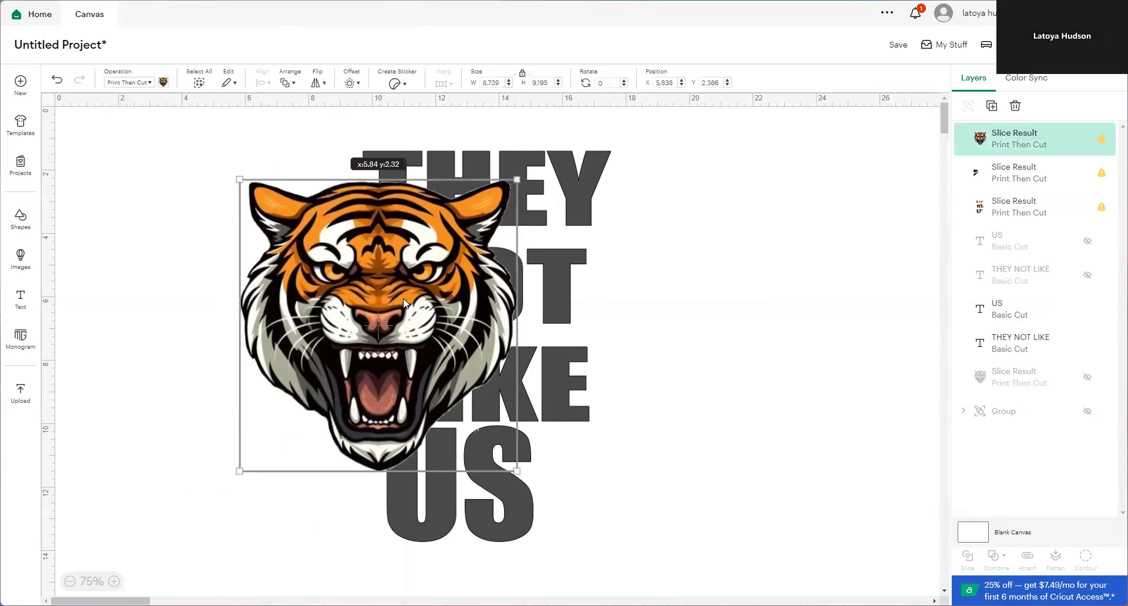
pyautogui.click(731, 364)
pyautogui.click(434, 357)
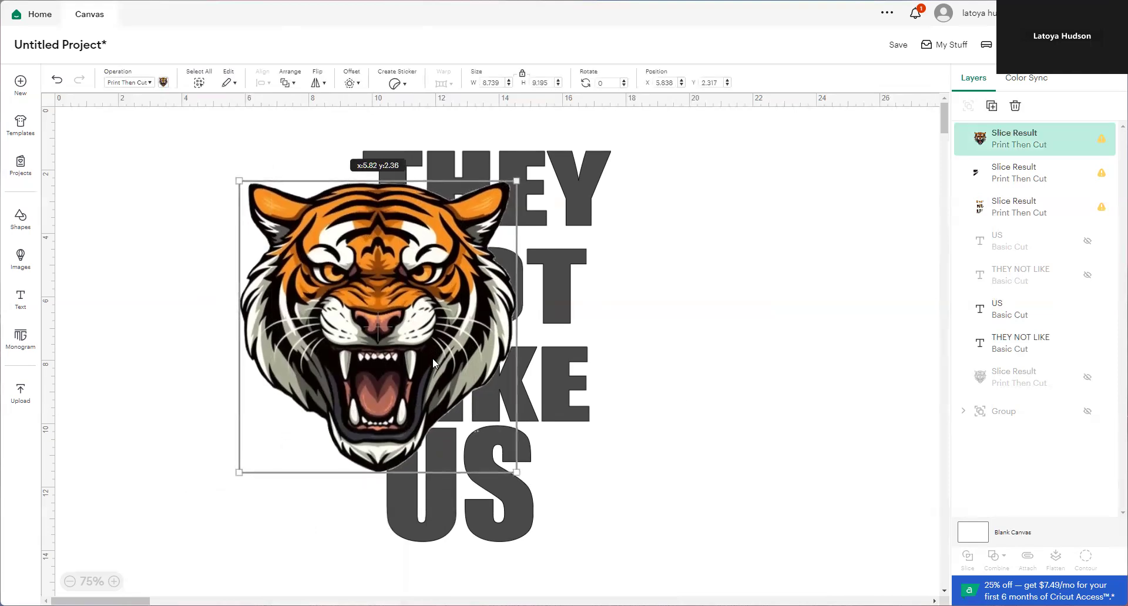
pyautogui.moveTo(432, 358); pyautogui.dragTo(432, 358)
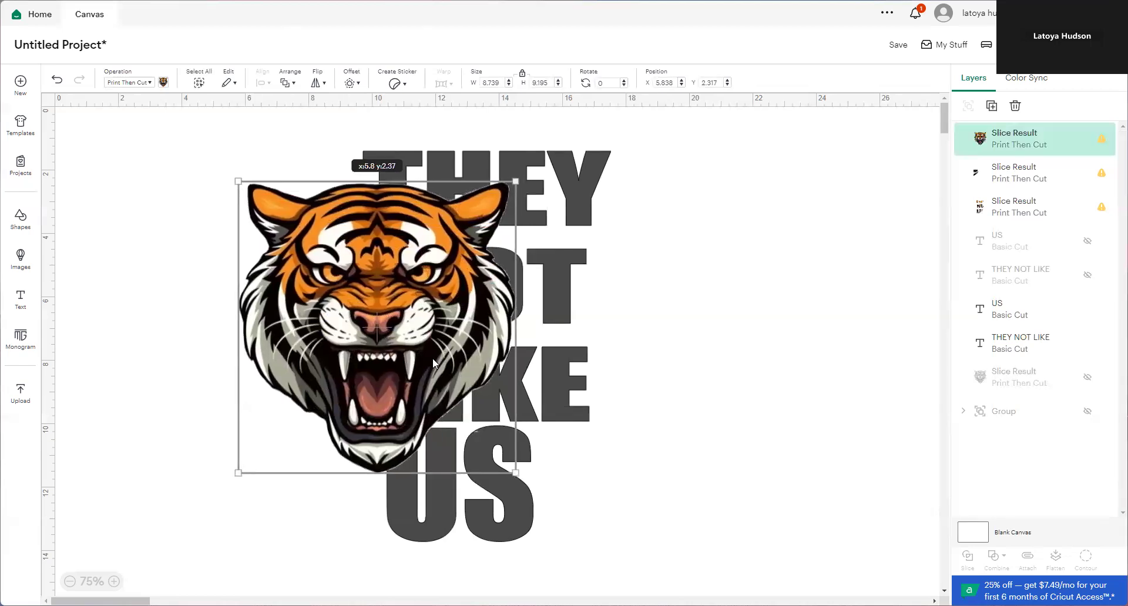
pyautogui.click(758, 427)
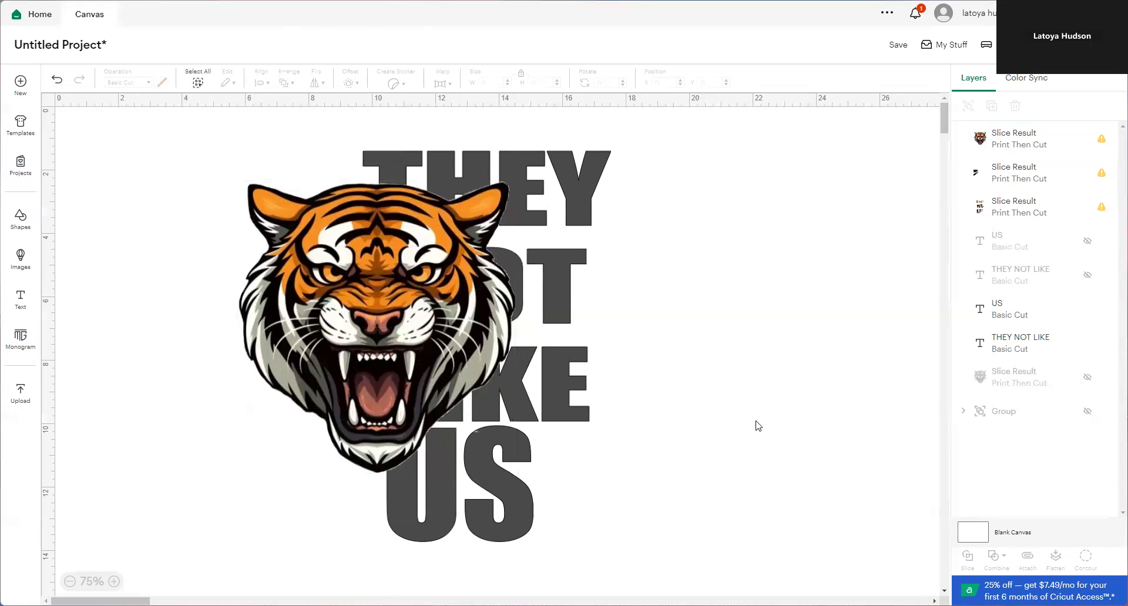
pyautogui.click(1007, 139)
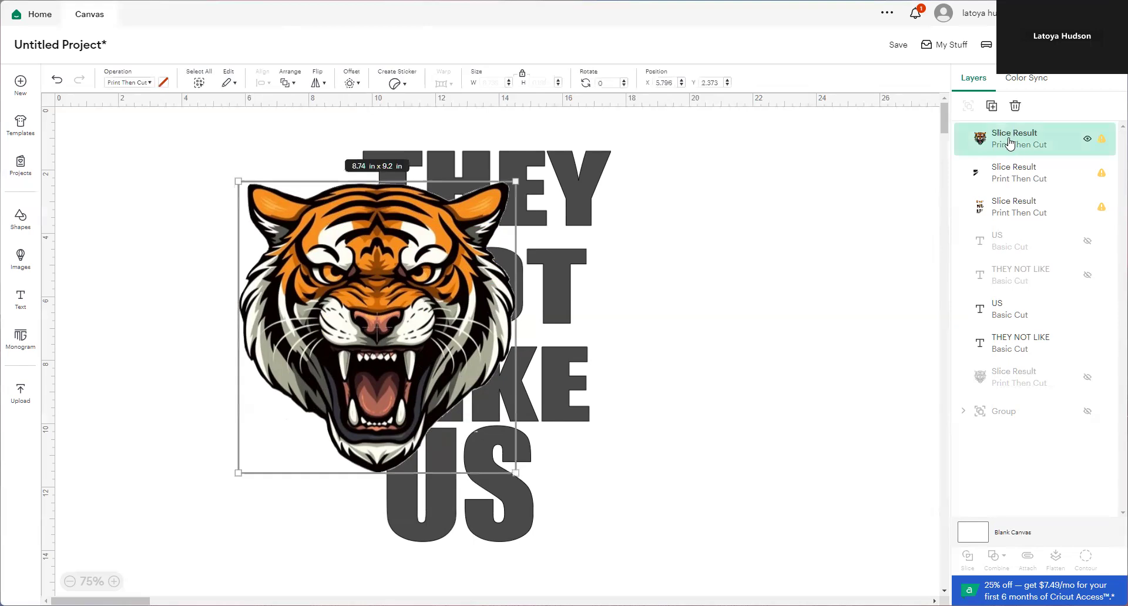
pyautogui.keyDown('shift'); pyautogui.click(1010, 175); pyautogui.keyUp('shift')
pyautogui.keyDown('shift'); pyautogui.click(998, 211); pyautogui.keyUp('shift')
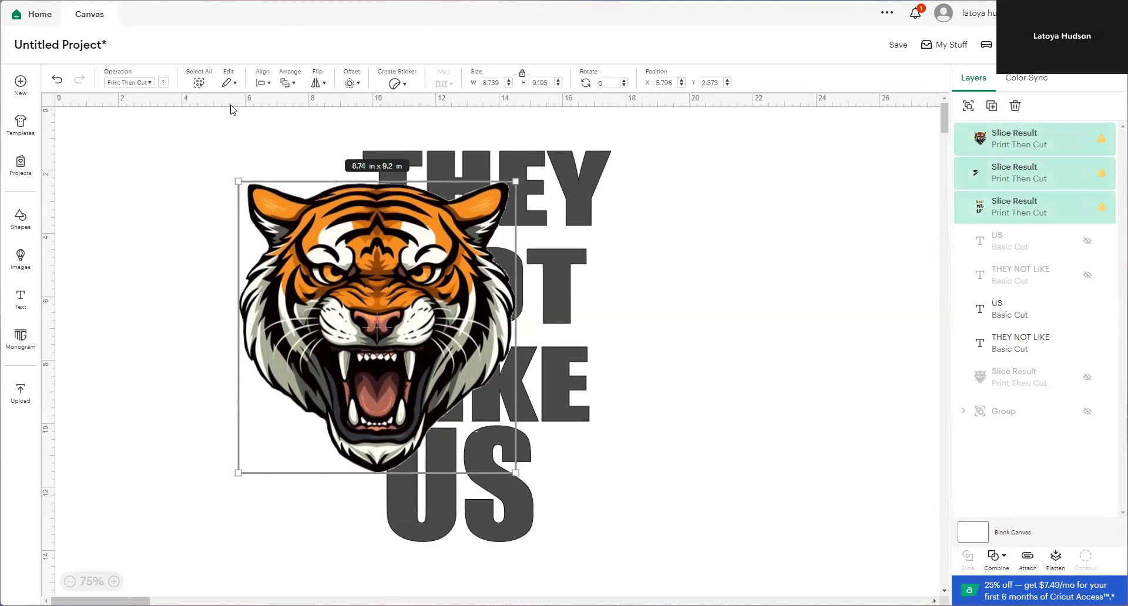
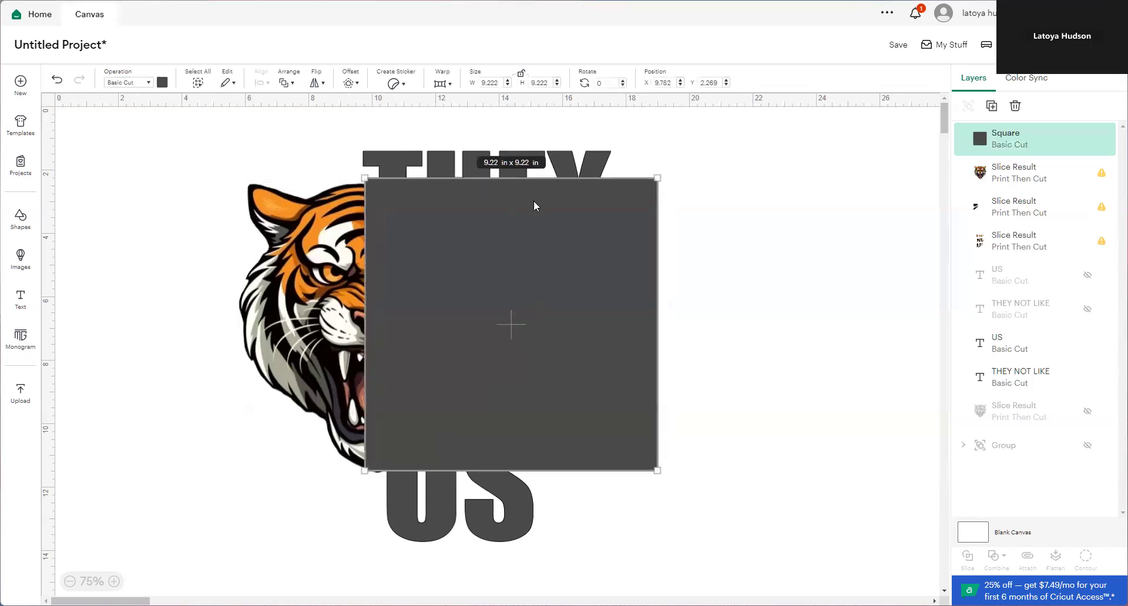
# Step: Place the square over the tiger head's half that overlaps the text, at about X 10.0, Y 2.4, and resize it to about 7.56 by 9.57 in
pyautogui.moveTo(542, 256); pyautogui.dragTo(543, 268)
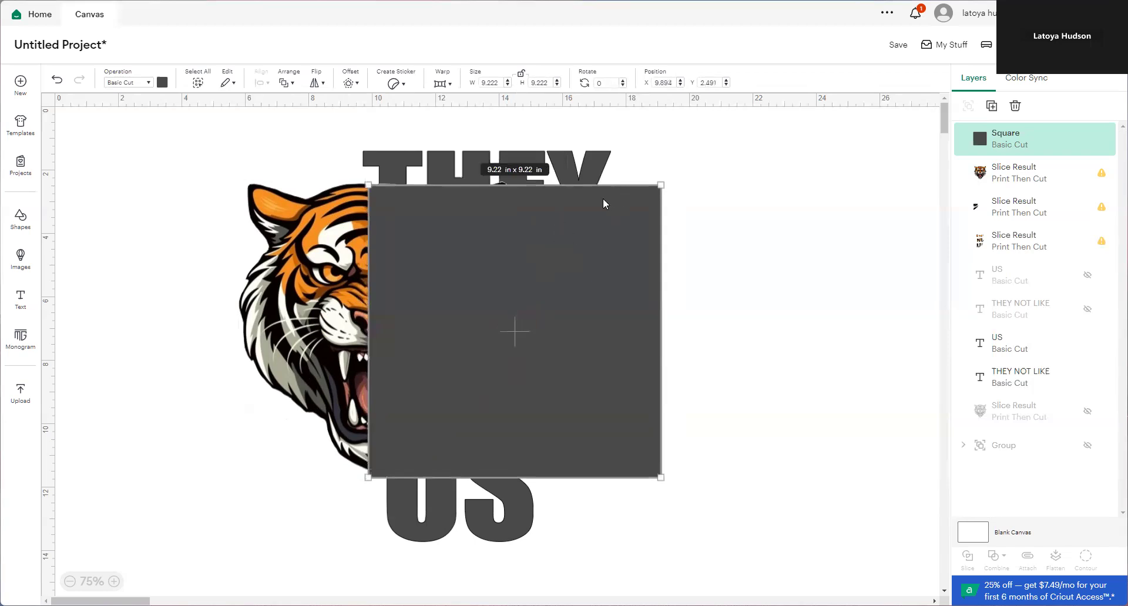
pyautogui.moveTo(546, 230)
pyautogui.mouseDown()
pyautogui.moveTo(548, 249)
pyautogui.moveTo(577, 246)
pyautogui.moveTo(550, 241)
pyautogui.mouseUp()
pyautogui.moveTo(515, 478); pyautogui.dragTo(514, 485)
pyautogui.moveTo(666, 351); pyautogui.dragTo(614, 351)
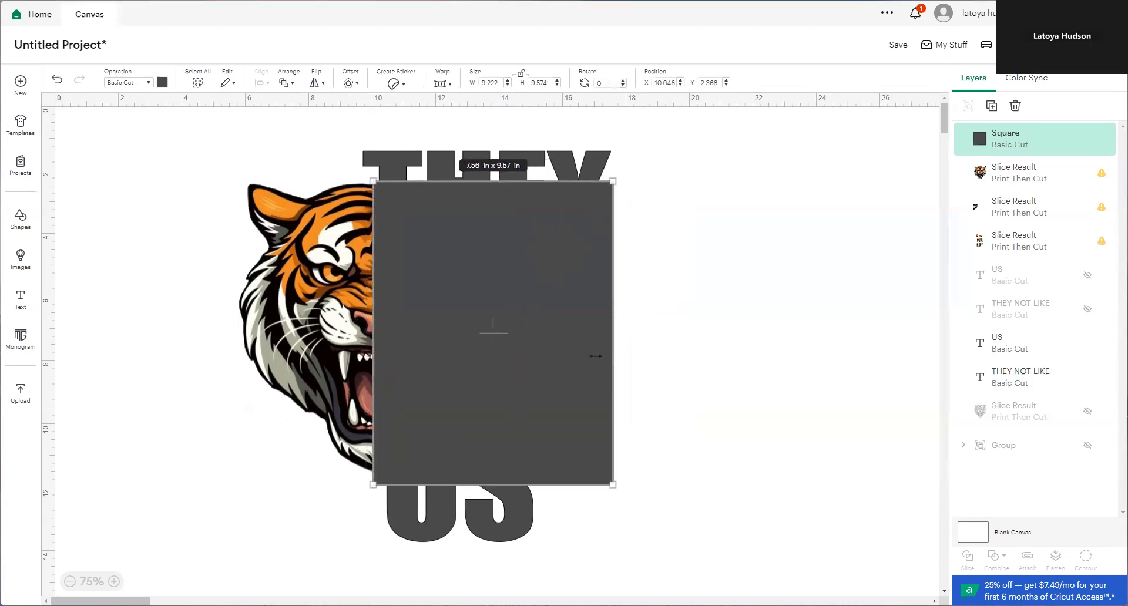
# Step: Nudge the covering square to about X 9.99, Y 2.35, and center it vertically with the tiger head
pyautogui.moveTo(514, 406); pyautogui.dragTo(514, 413)
pyautogui.click(680, 428)
pyautogui.click(474, 362)
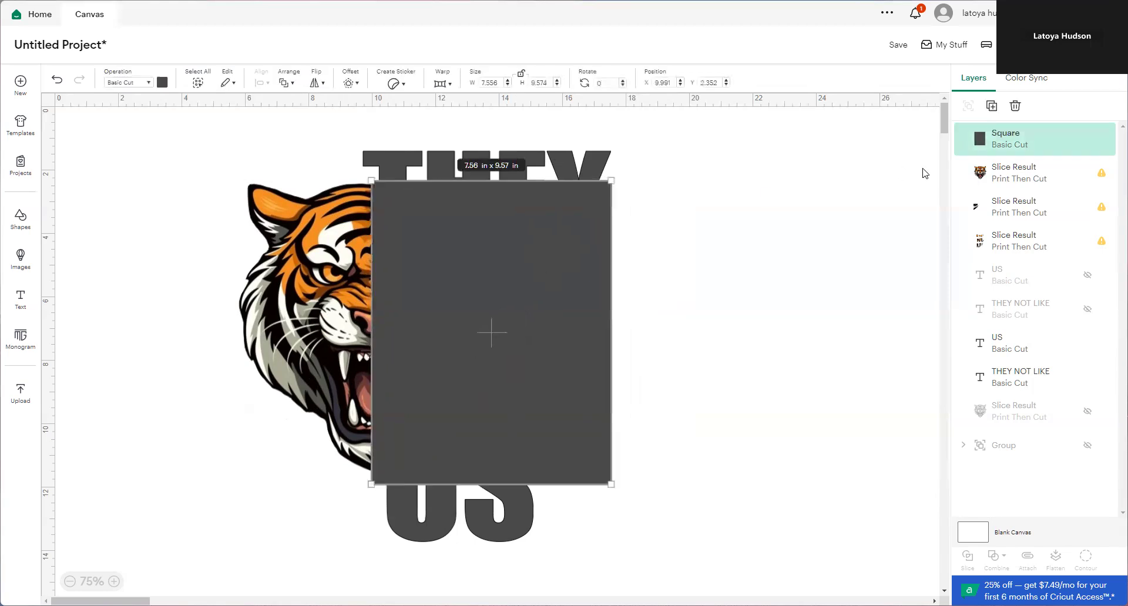
pyautogui.keyDown('shift'); pyautogui.click(1000, 177); pyautogui.keyUp('shift')
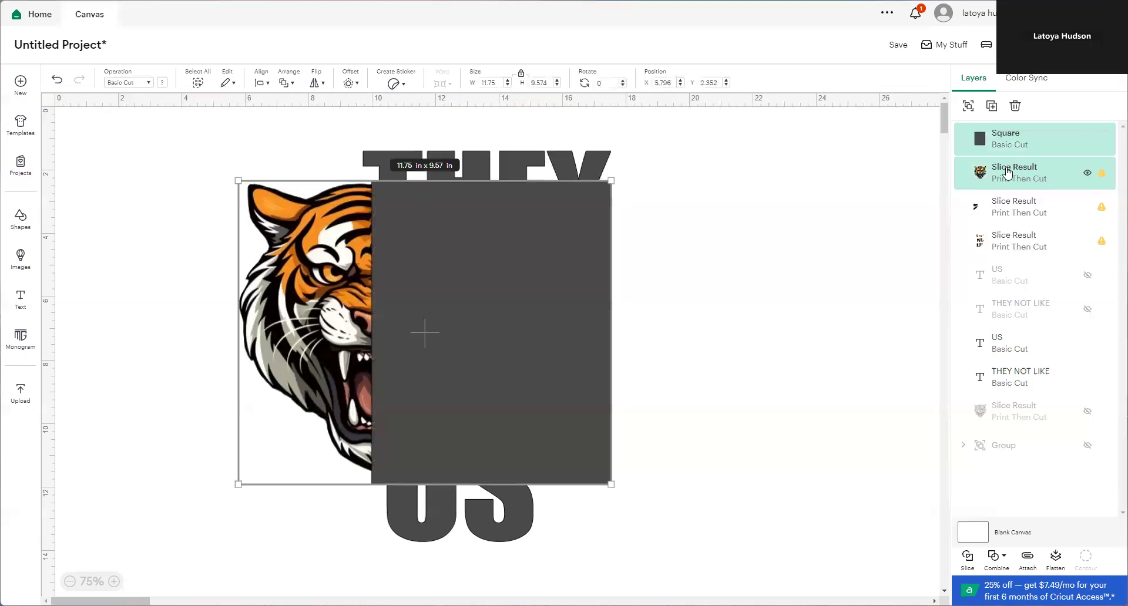
pyautogui.click(263, 83)
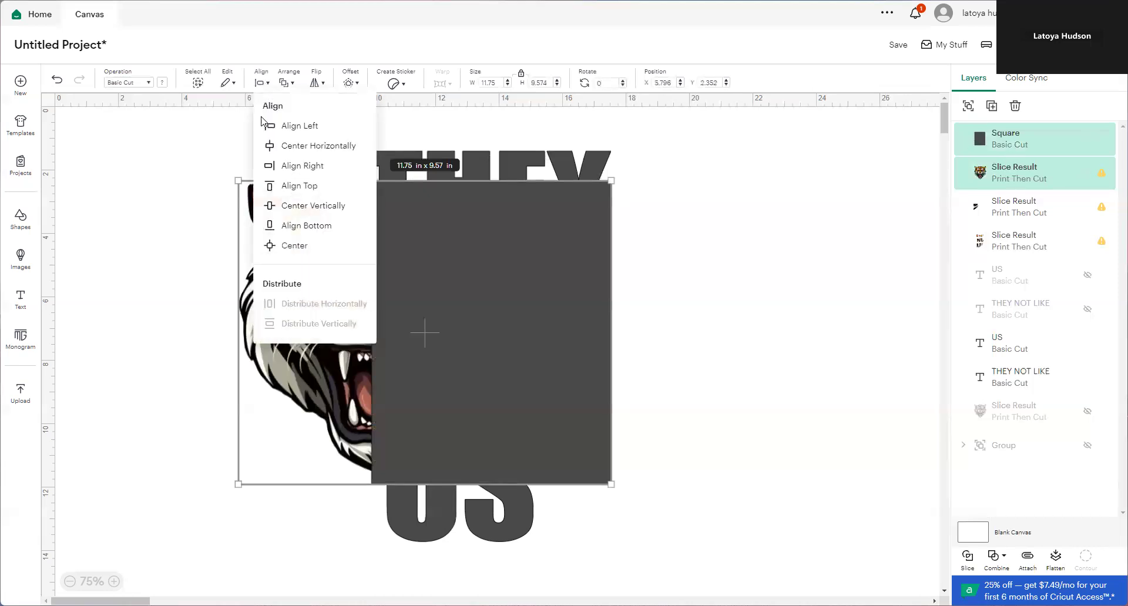
pyautogui.click(296, 207)
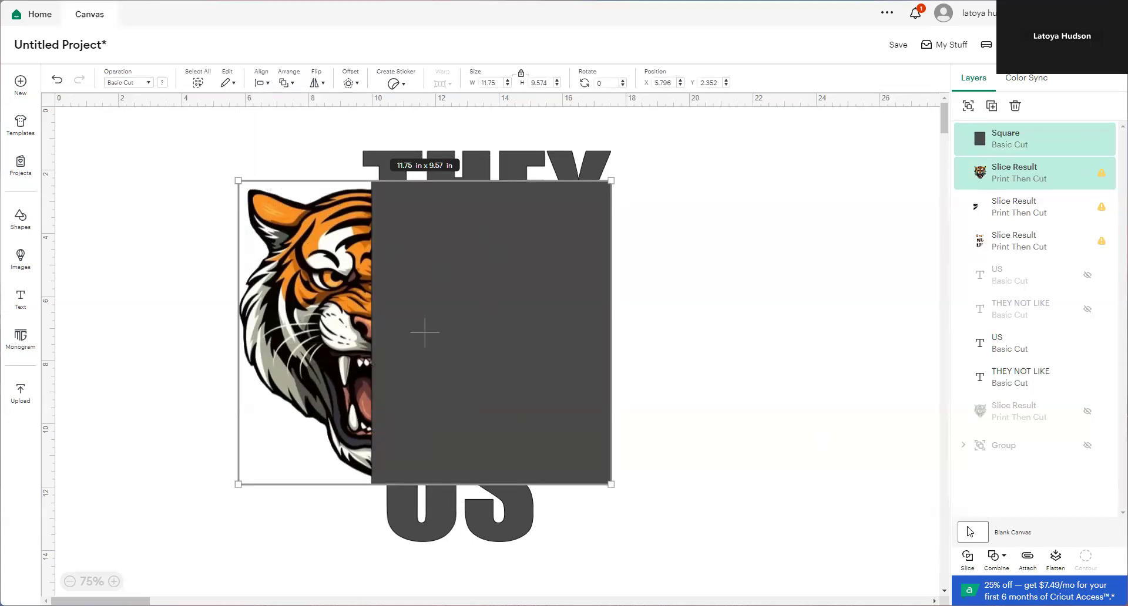
# Step: Slice the tiger head with the square, move the cut pieces off the text, and delete the two square pieces and the covered half-head
pyautogui.click(968, 562)
pyautogui.click(563, 436)
pyautogui.moveTo(563, 436); pyautogui.dragTo(766, 417)
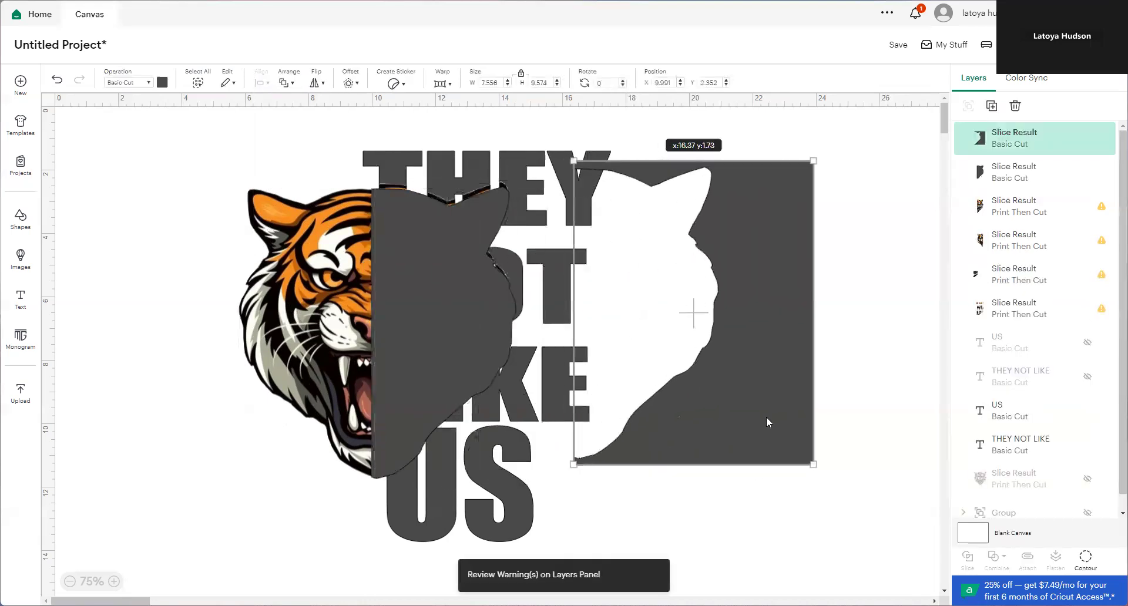
pyautogui.moveTo(454, 333); pyautogui.dragTo(751, 329)
pyautogui.click(837, 488)
pyautogui.moveTo(837, 493); pyautogui.dragTo(761, 278)
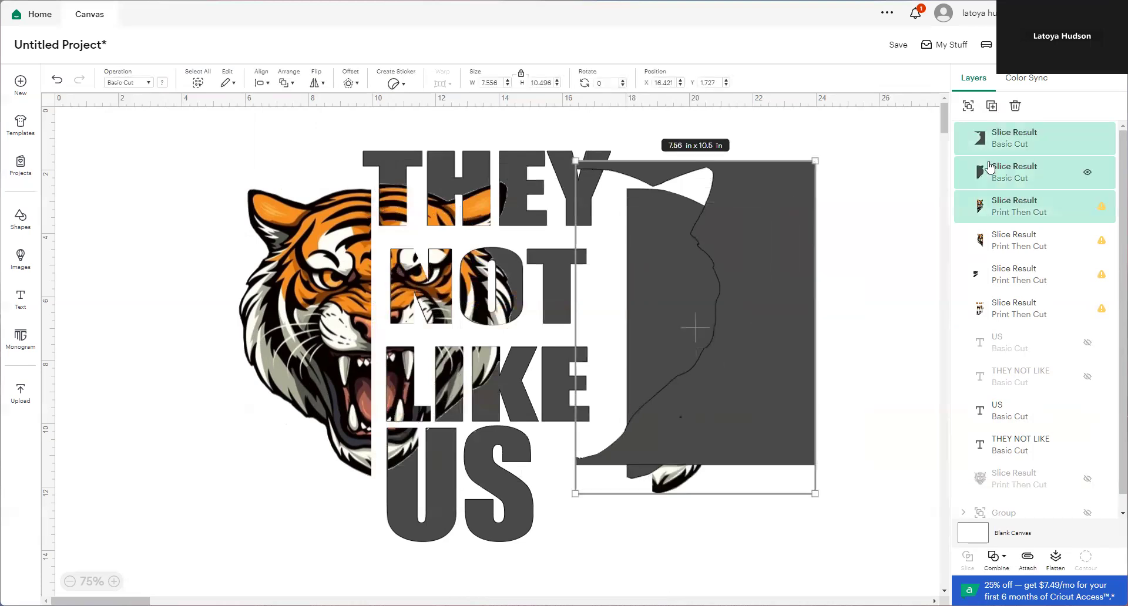
pyautogui.click(1015, 106)
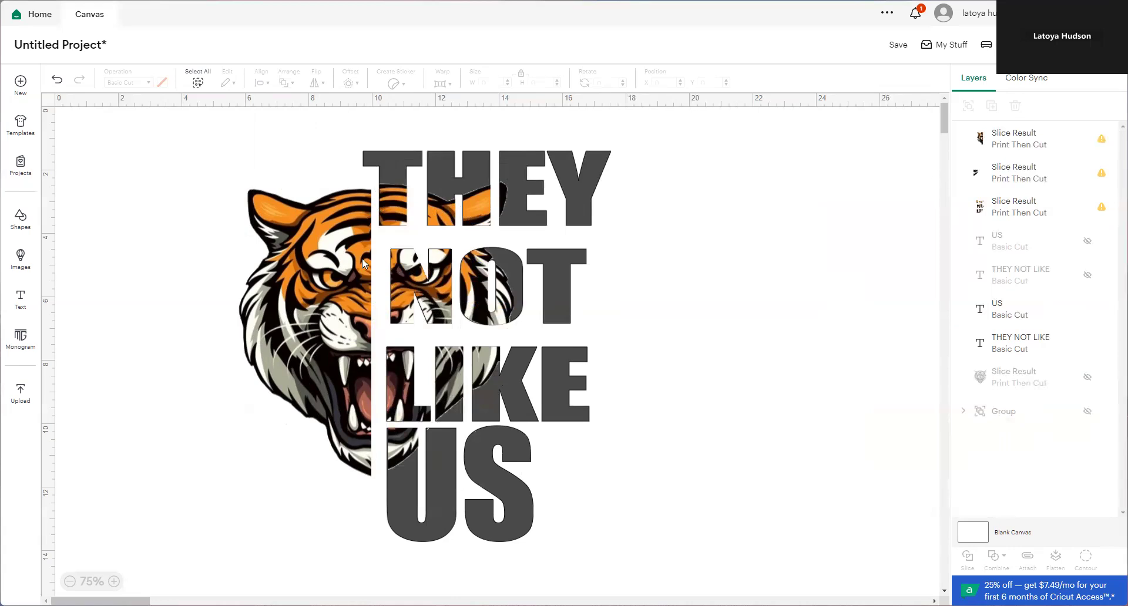
# Step: Move the remaining half tiger head to about X 5.85, Y 2.42 so it lines up with the tiger-filled letters
pyautogui.click(1002, 145)
pyautogui.moveTo(338, 366); pyautogui.dragTo(341, 359)
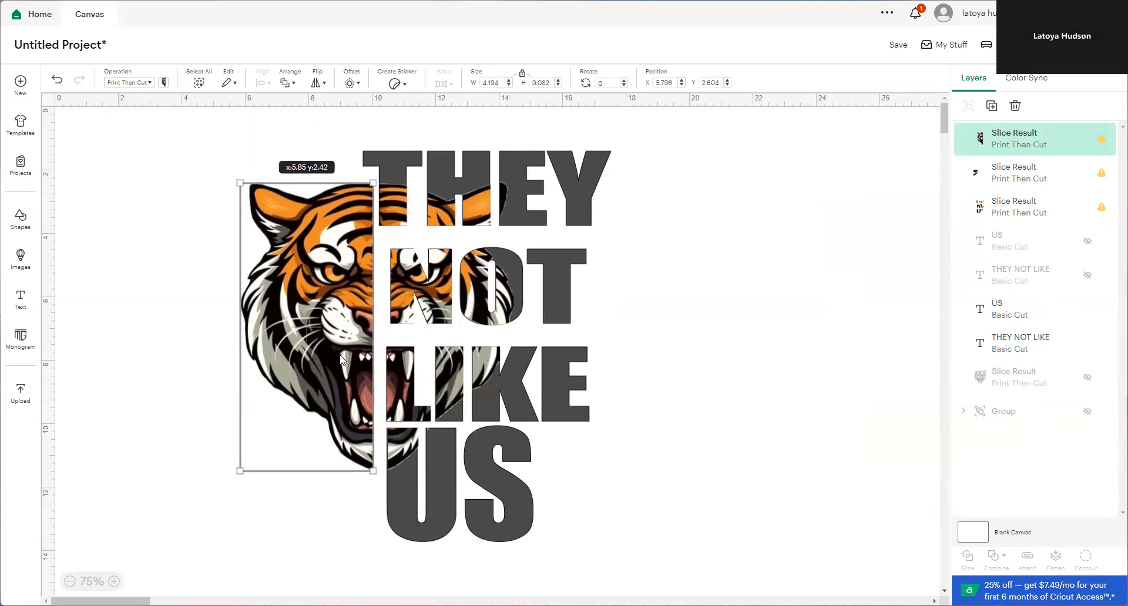
pyautogui.moveTo(341, 359); pyautogui.dragTo(341, 359)
pyautogui.click(716, 338)
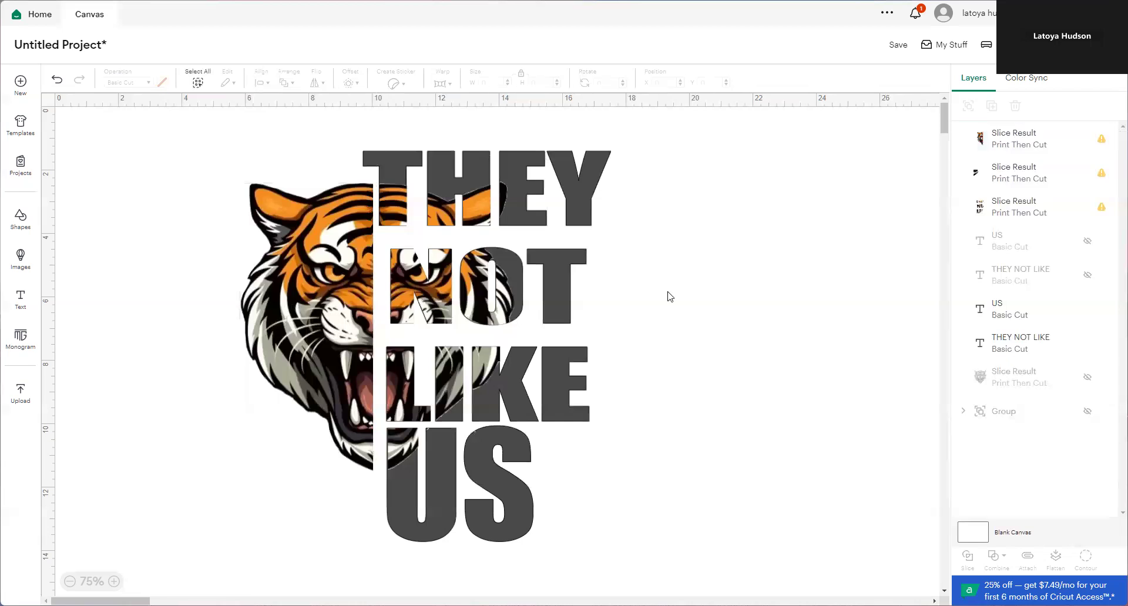
# Step: Recolor the visible THEY NOT LIKE and US texts orange to match the tiger
pyautogui.click(604, 187)
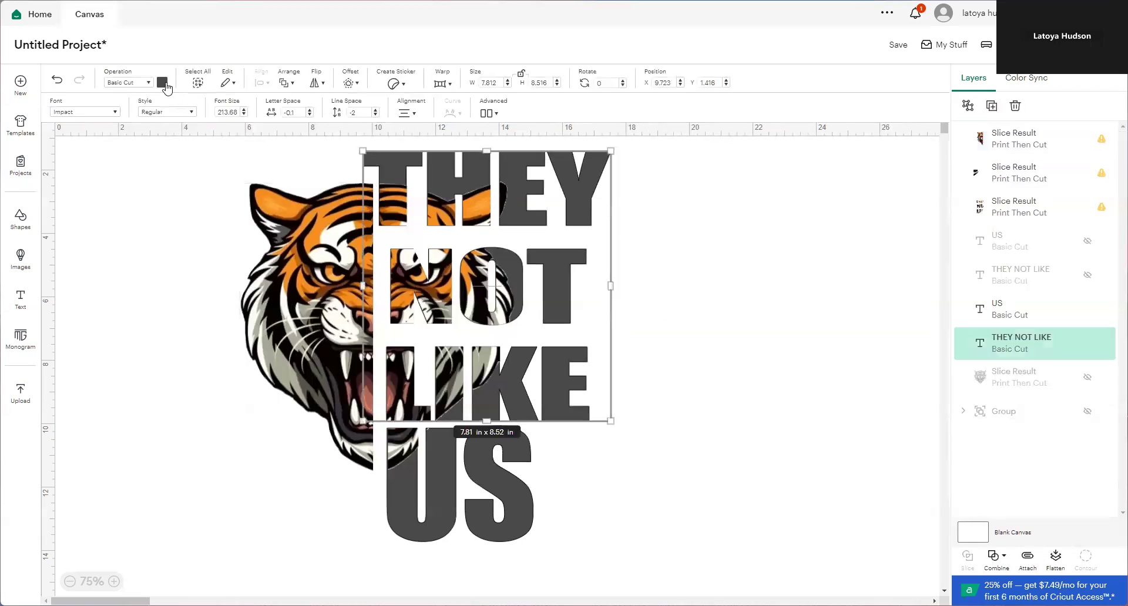
pyautogui.click(162, 83)
pyautogui.click(188, 132)
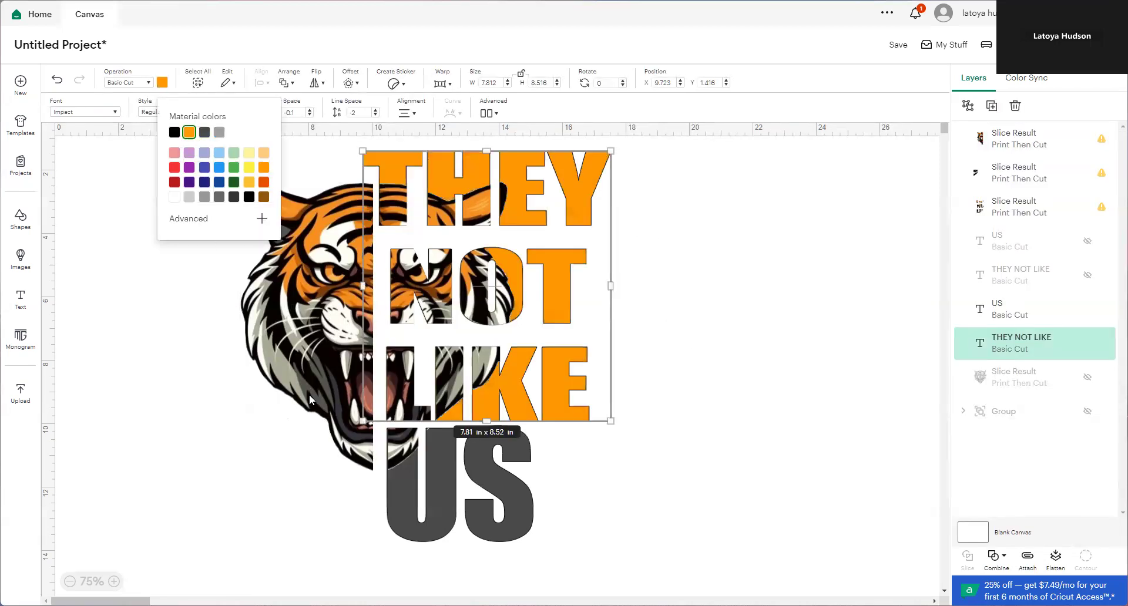
pyautogui.click(400, 504)
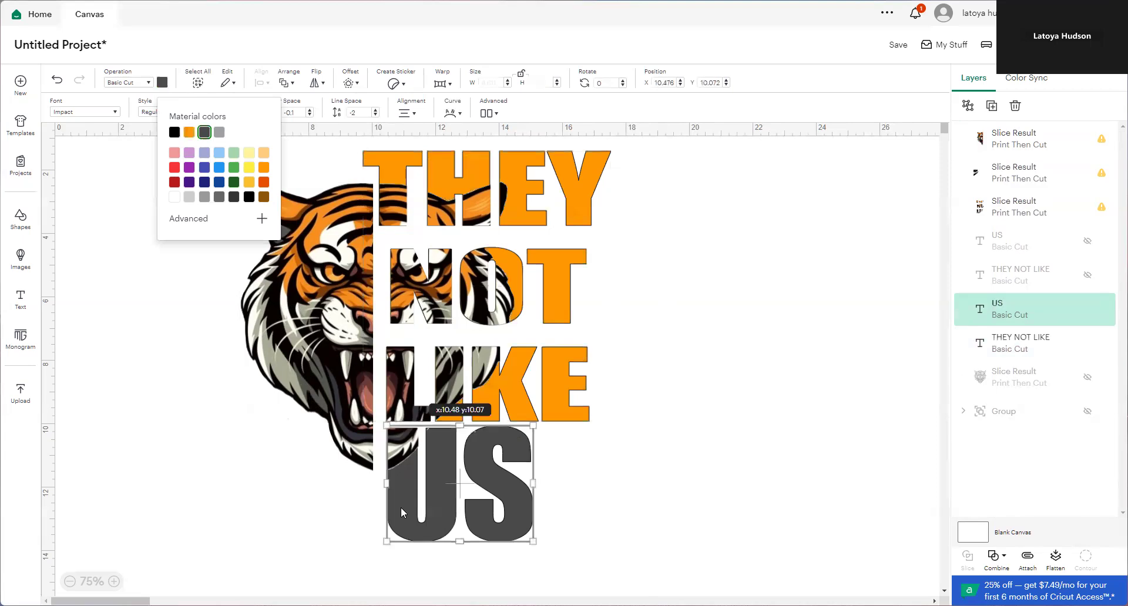
pyautogui.click(161, 84)
pyautogui.click(189, 132)
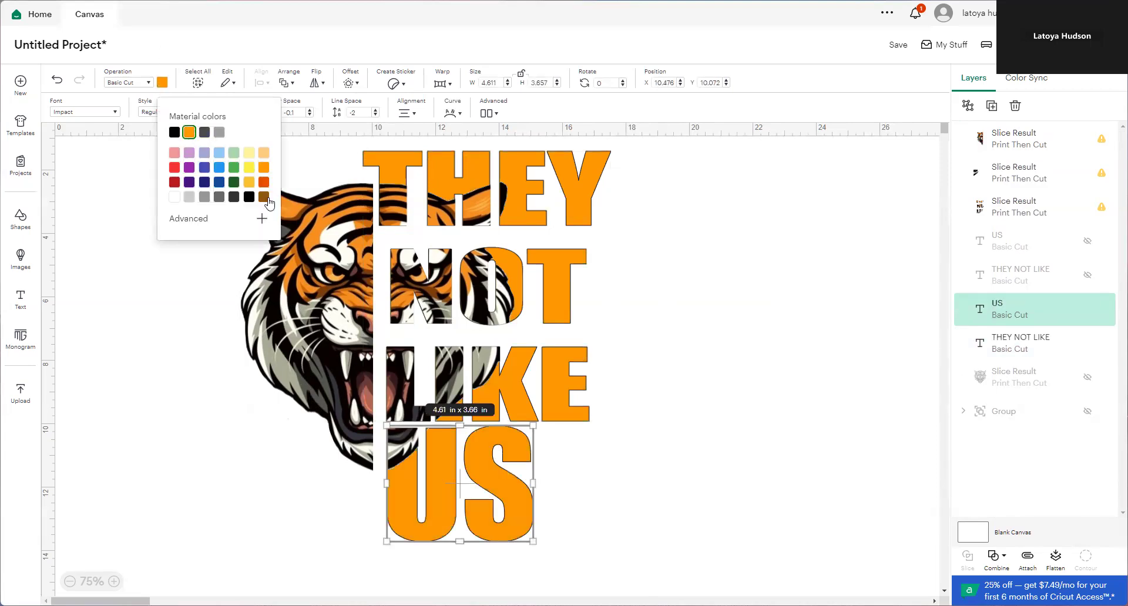
pyautogui.click(752, 391)
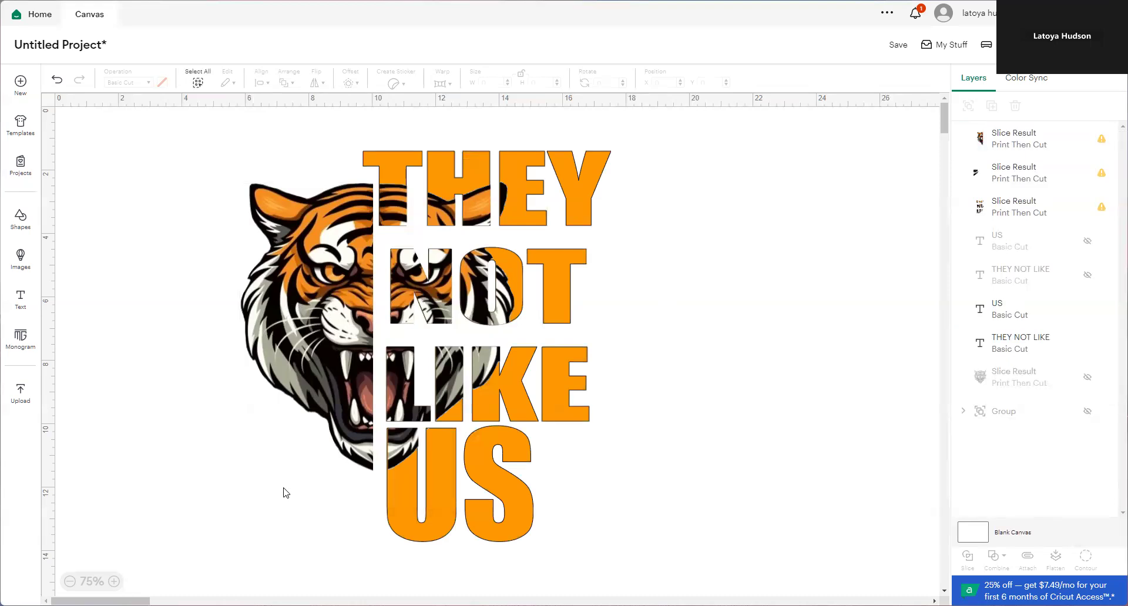
# Step: Add a welded offset of 0.083 in with square corners around the THEY NOT LIKE text
pyautogui.click(563, 178)
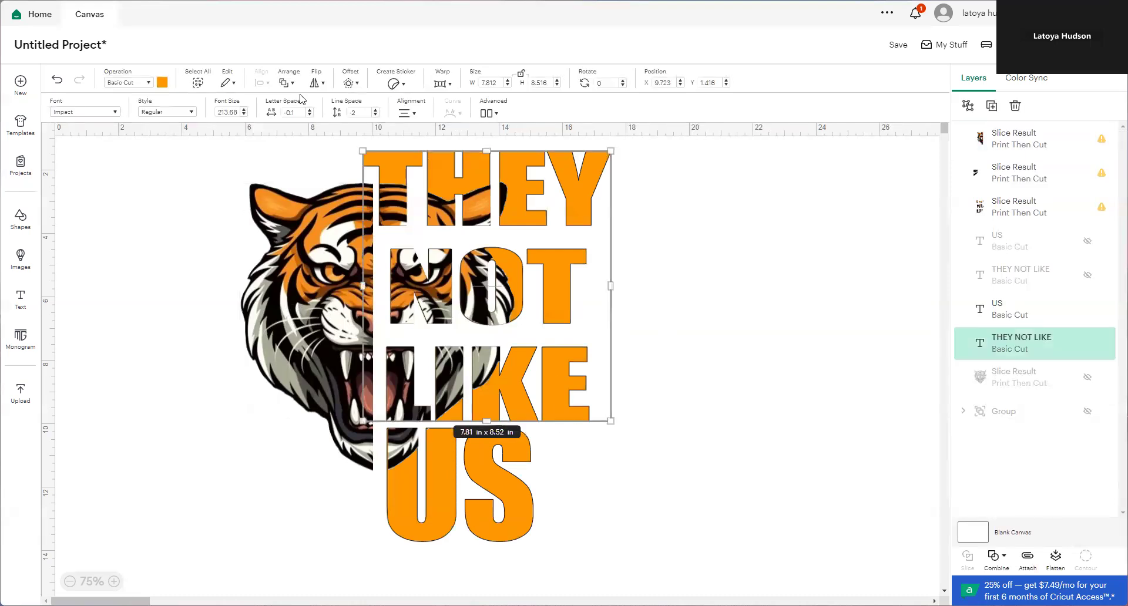
pyautogui.click(355, 84)
pyautogui.moveTo(357, 139); pyautogui.dragTo(351, 139)
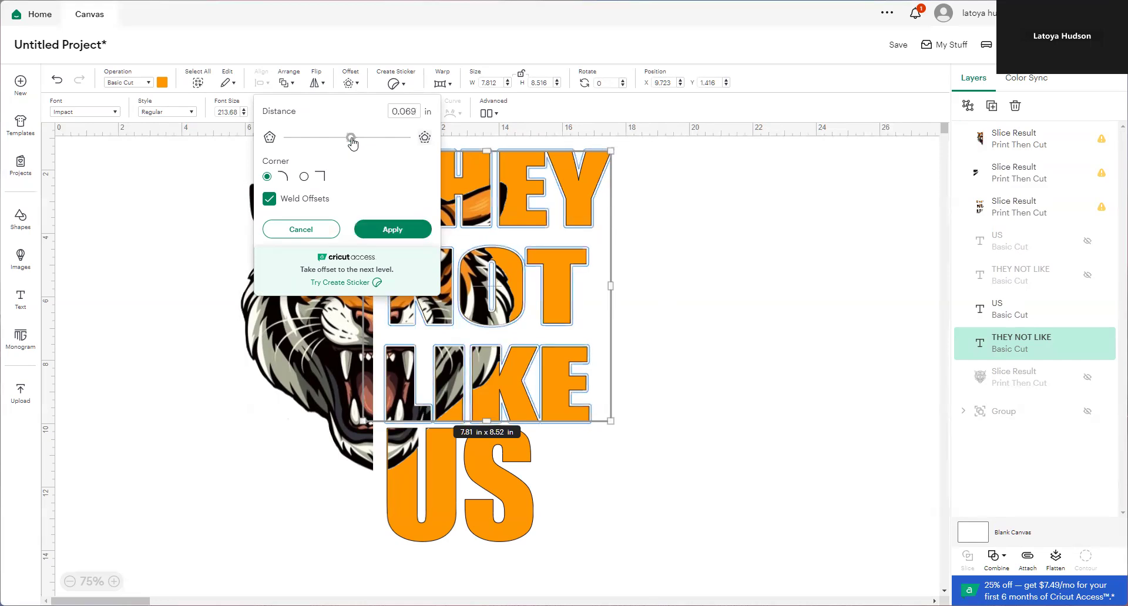
pyautogui.click(350, 138)
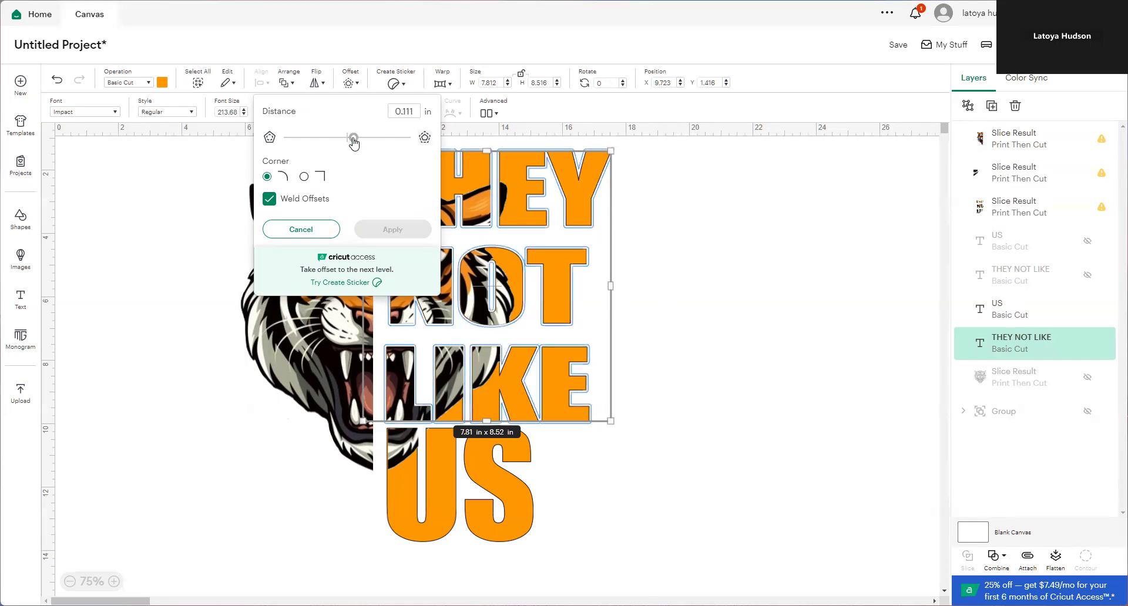
pyautogui.click(352, 139)
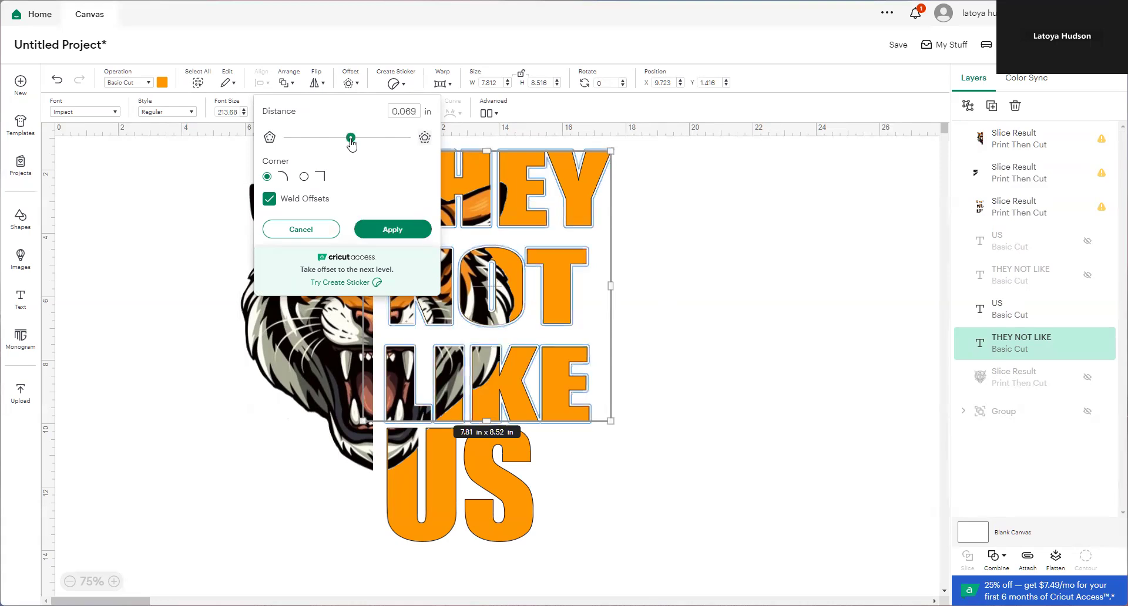
pyautogui.click(304, 177)
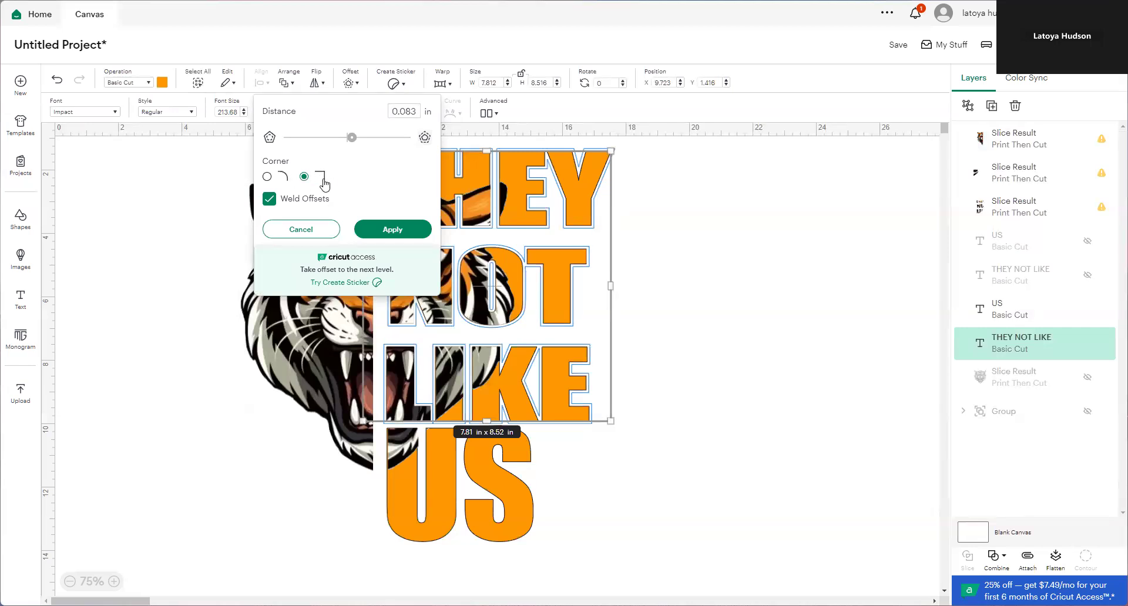
pyautogui.click(373, 230)
# Step: Add a welded 0.083 in offset with square corners around the US text, and deselect it
pyautogui.click(502, 536)
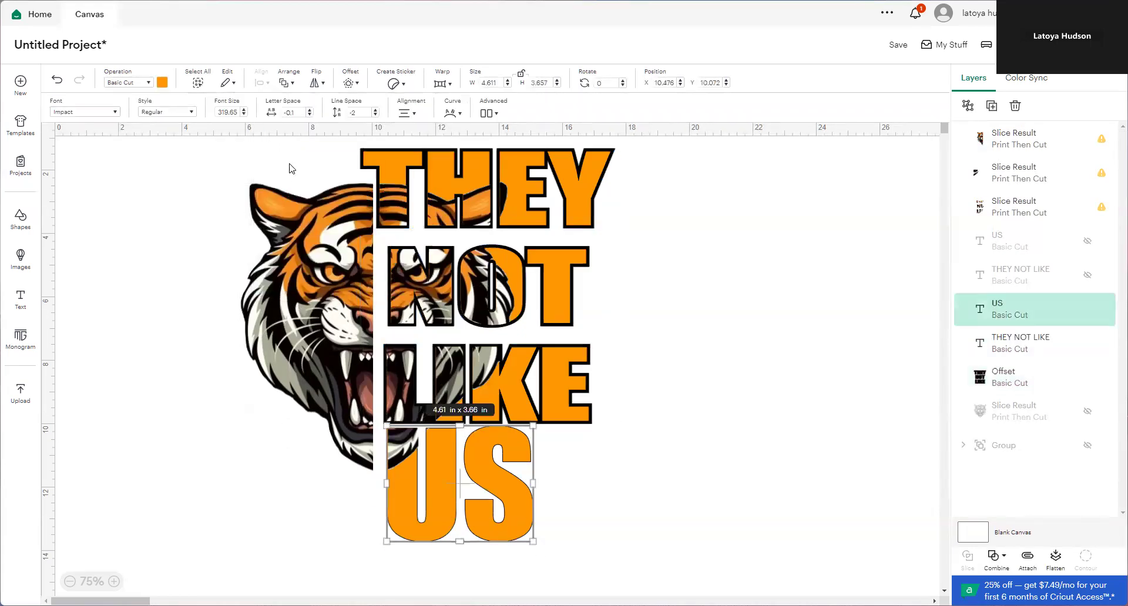
pyautogui.click(355, 88)
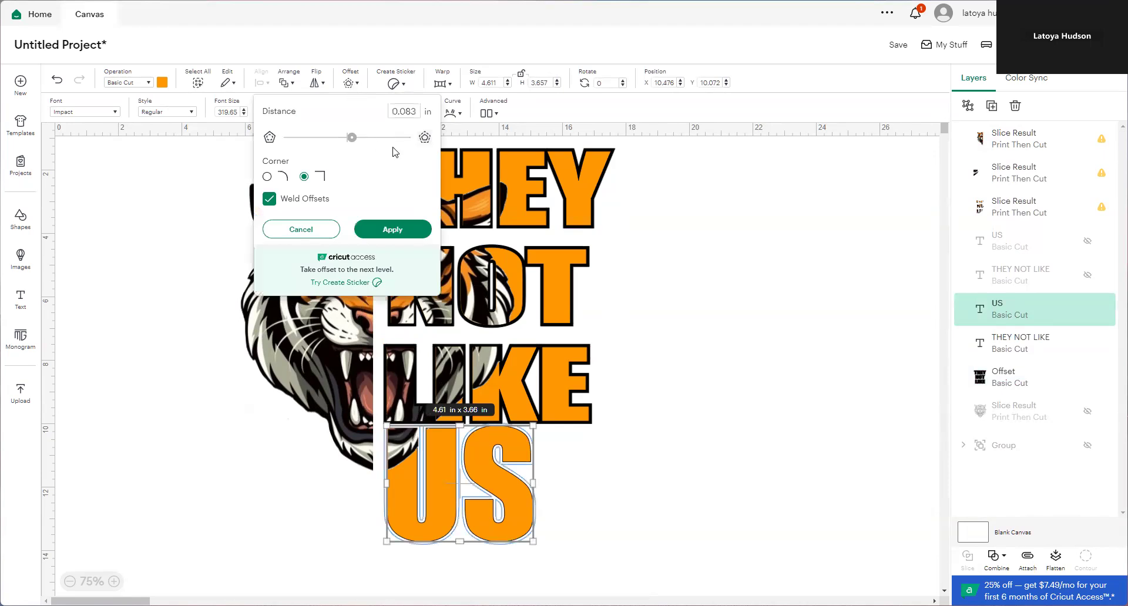
pyautogui.click(390, 230)
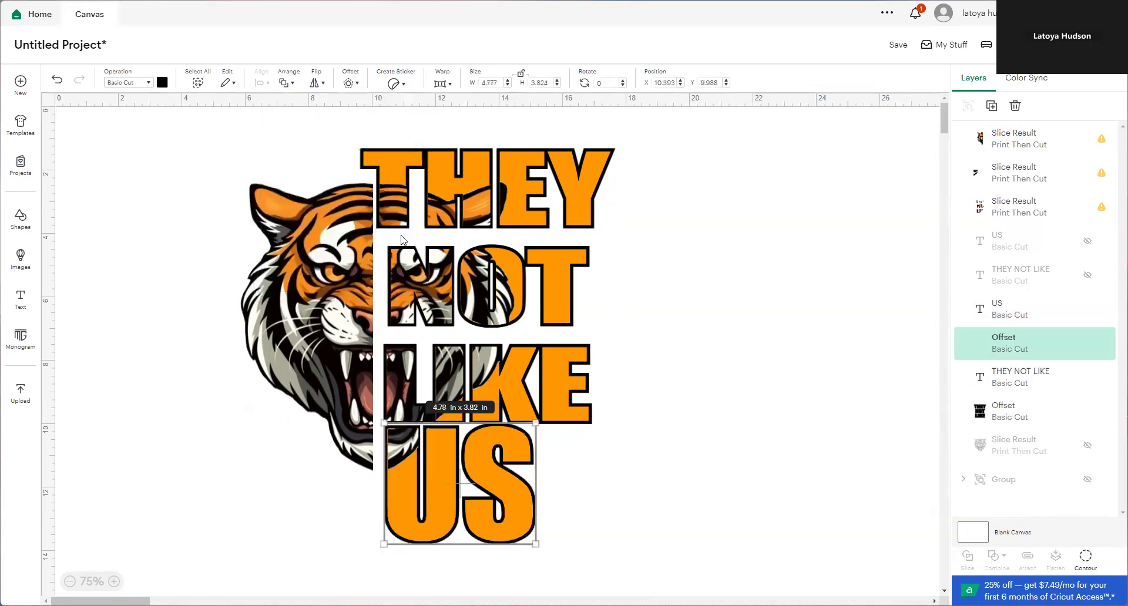
pyautogui.click(675, 458)
# Step: Select the whole visible design, enlarge it to about 12.09 by 12.77 in, and move it to about X 6.6, Y 1.05
pyautogui.moveTo(624, 509); pyautogui.dragTo(335, 197)
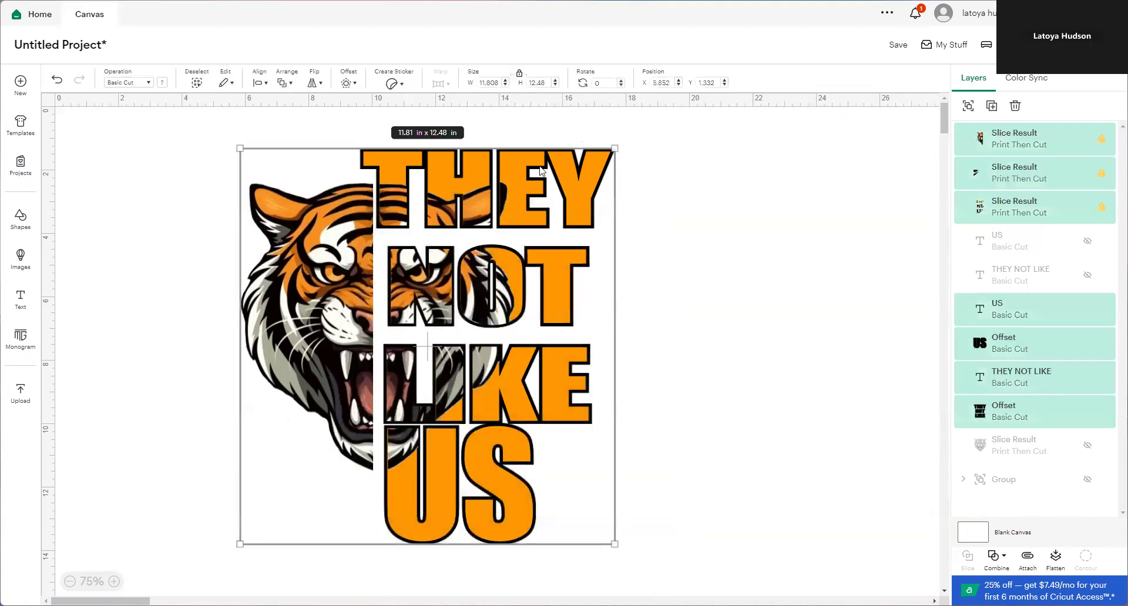
pyautogui.moveTo(624, 140); pyautogui.dragTo(626, 139)
pyautogui.moveTo(455, 276); pyautogui.dragTo(480, 273)
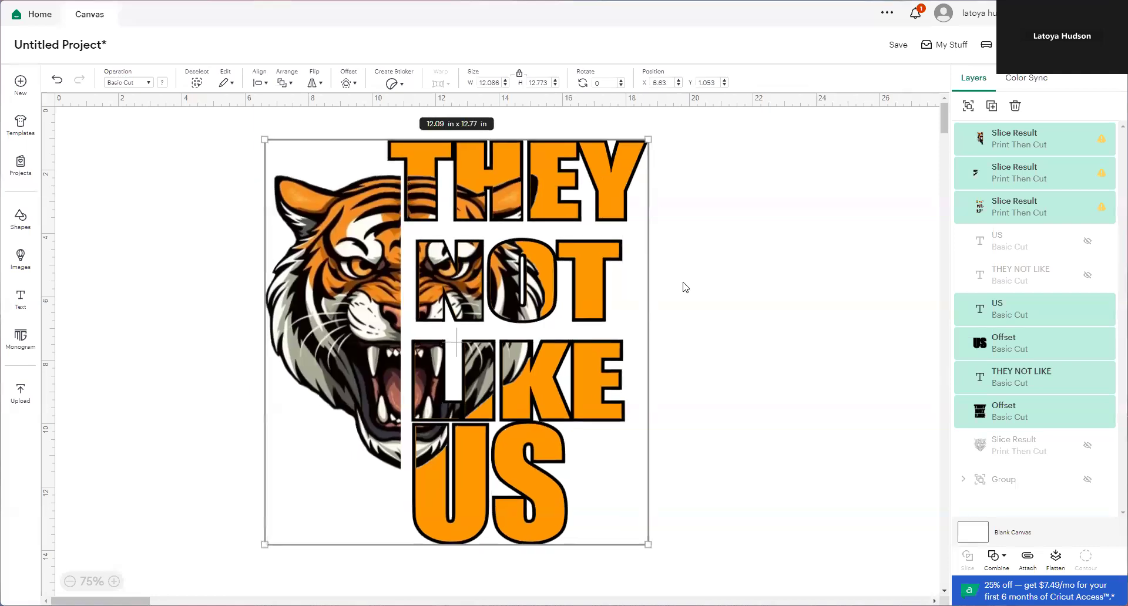